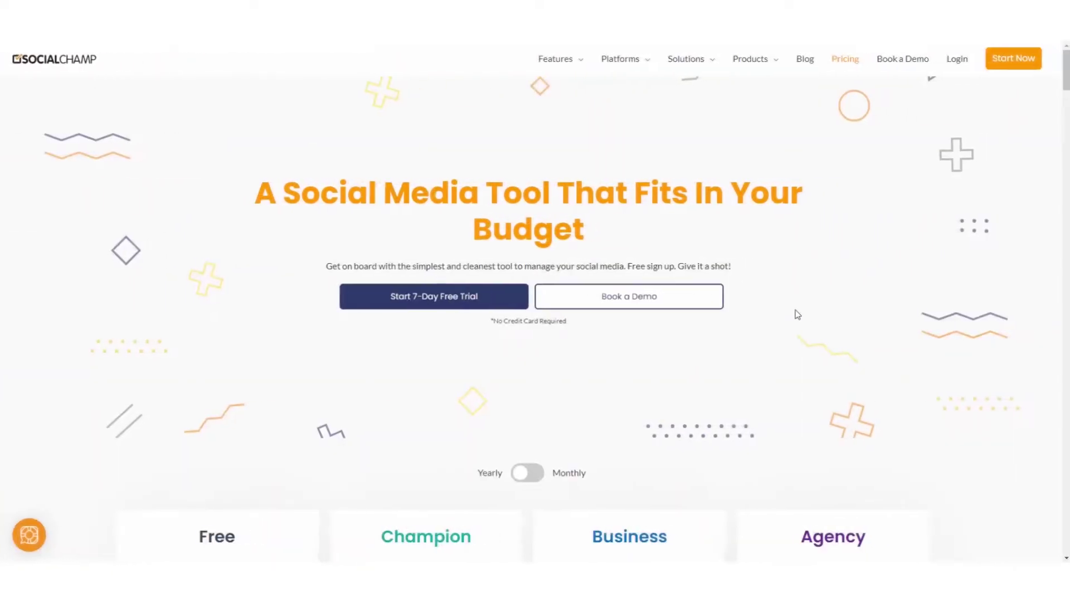
Step: Scroll through the Pricing page's plan cards and feature comparison table, then back up
{"action": "scroll", "coordinate": [668, 287], "scroll_direction": "down", "scroll_amount": 2}
{"action": "scroll", "coordinate": [390, 234], "scroll_direction": "down", "scroll_amount": 5}
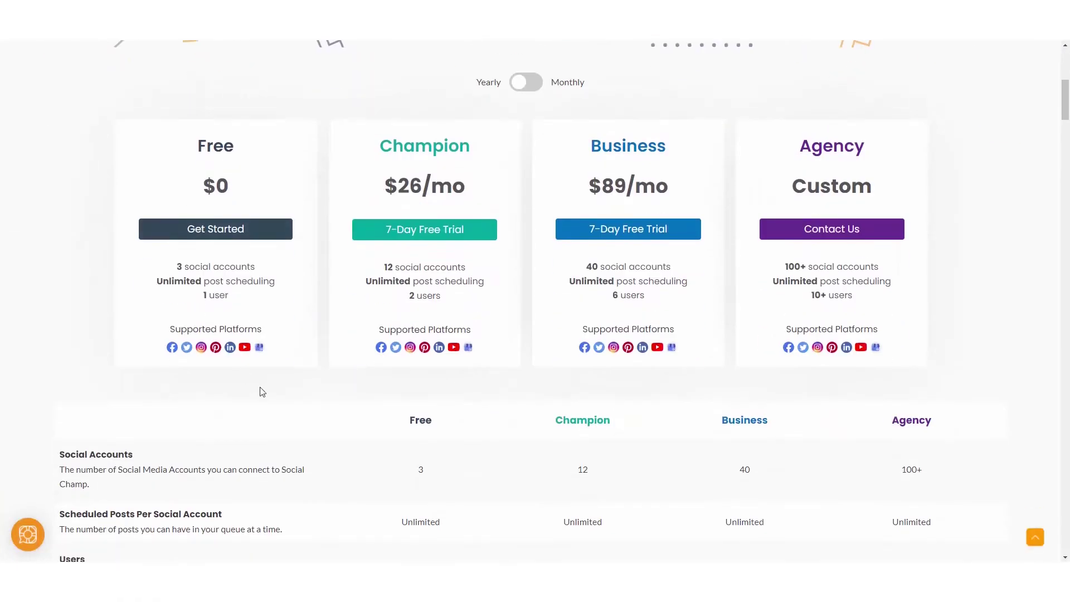
{"action": "scroll", "coordinate": [438, 458], "scroll_direction": "down", "scroll_amount": 3}
{"action": "scroll", "coordinate": [440, 446], "scroll_direction": "down", "scroll_amount": 4}
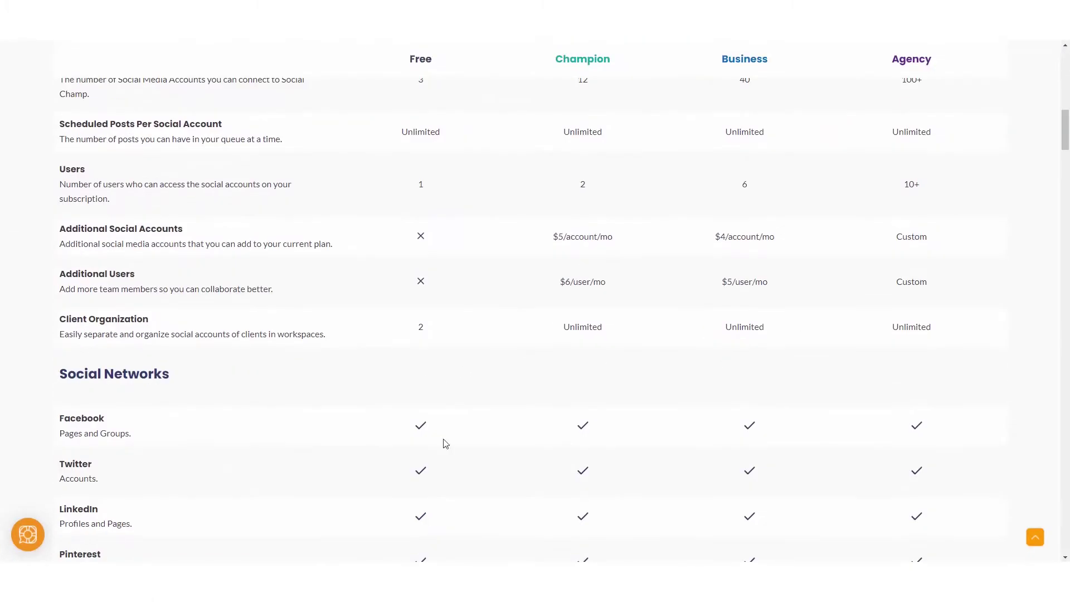
{"action": "scroll", "coordinate": [451, 251], "scroll_direction": "down", "scroll_amount": 2}
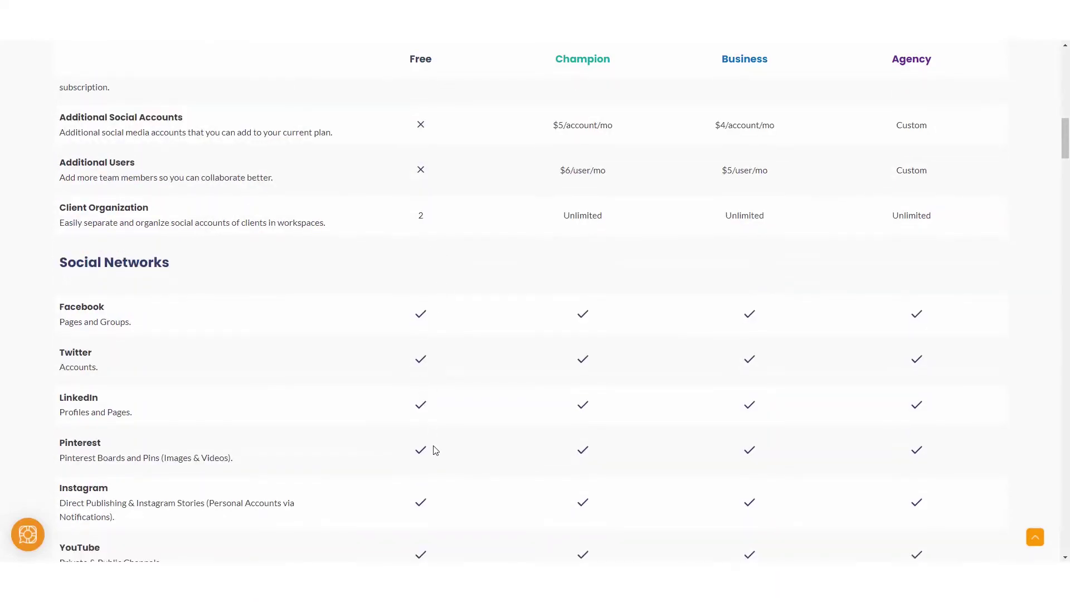
{"action": "scroll", "coordinate": [425, 423], "scroll_direction": "up", "scroll_amount": 15}
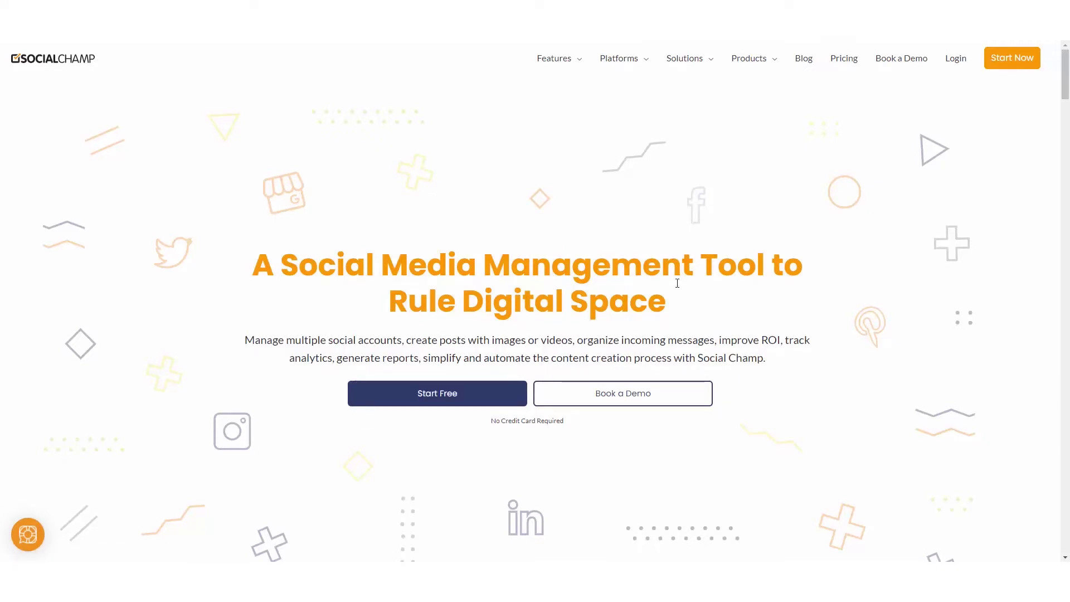
Step: Sign up for a free account with a name, email and password, accepting the terms
{"action": "left_click", "coordinate": [420, 400]}
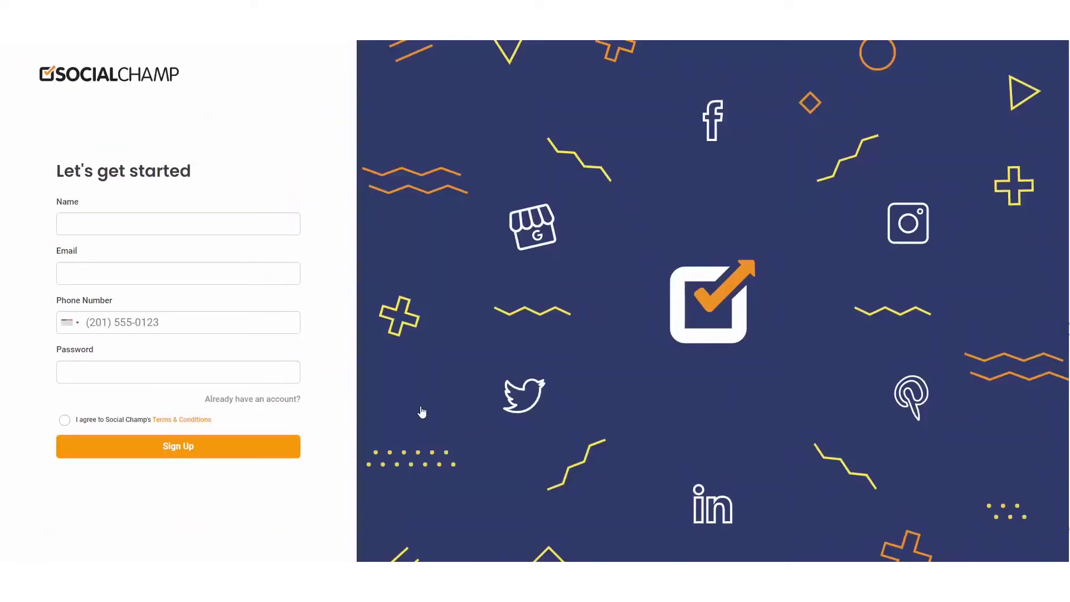
{"action": "left_click", "coordinate": [231, 224]}
{"action": "key", "text": "Down"}
{"action": "key", "text": "Return"}
{"action": "key", "text": "Tab"}
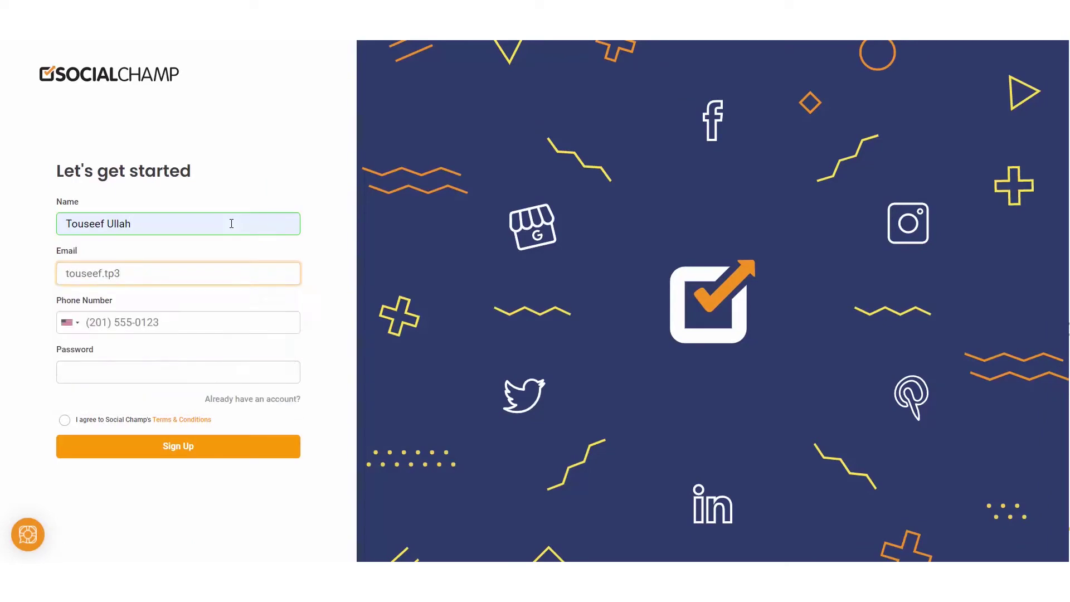
{"action": "left_click", "coordinate": [119, 373]}
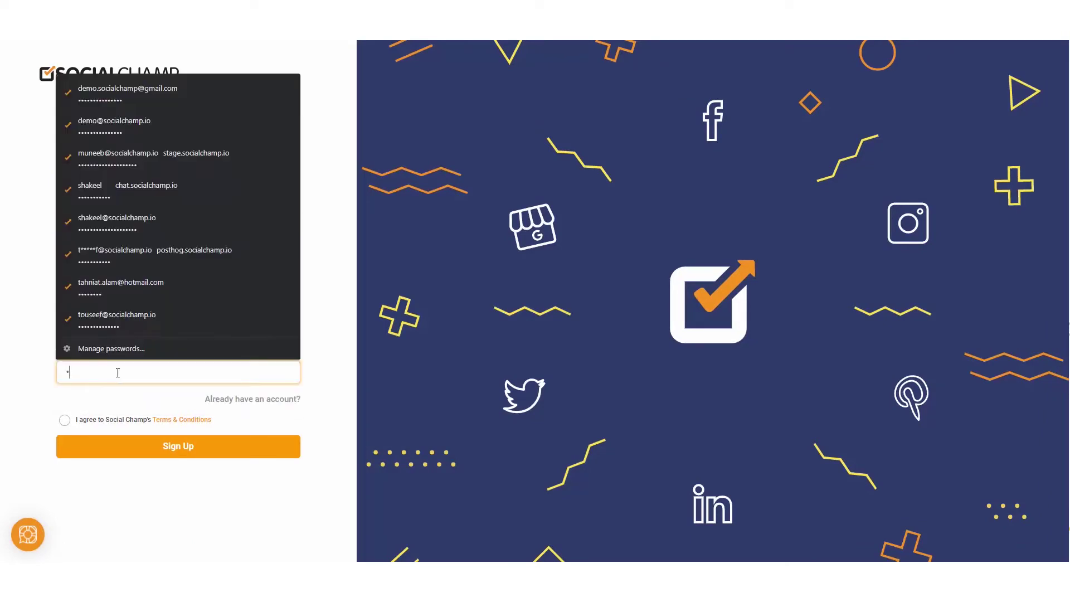
{"action": "type", "text": "***********"}
{"action": "left_click", "coordinate": [65, 420]}
{"action": "left_click", "coordinate": [128, 451]}
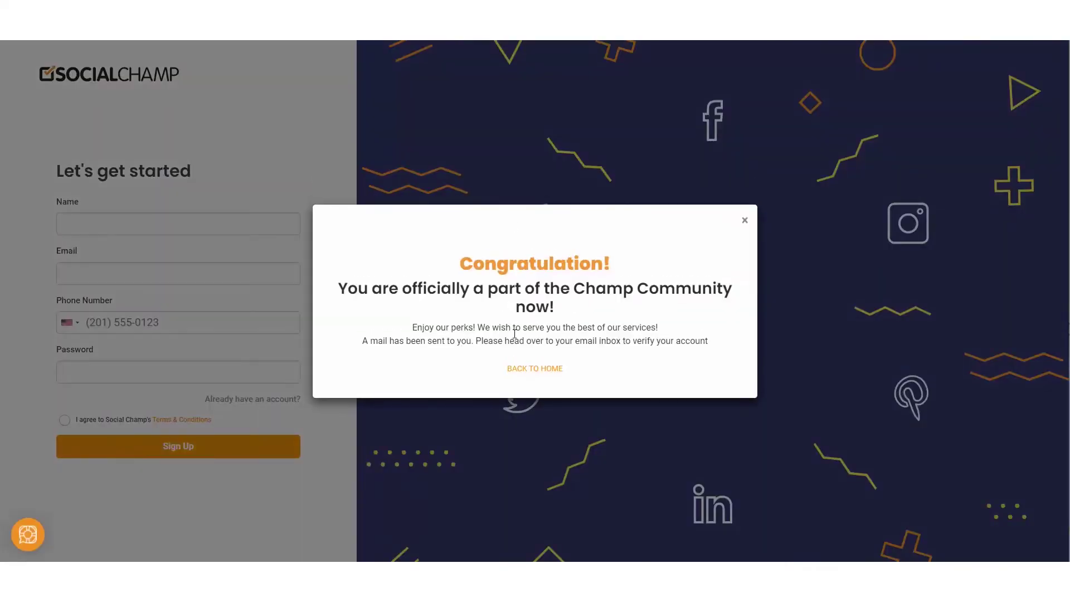
Step: Log in with the new account's email address and password
{"action": "left_click", "coordinate": [456, 243]}
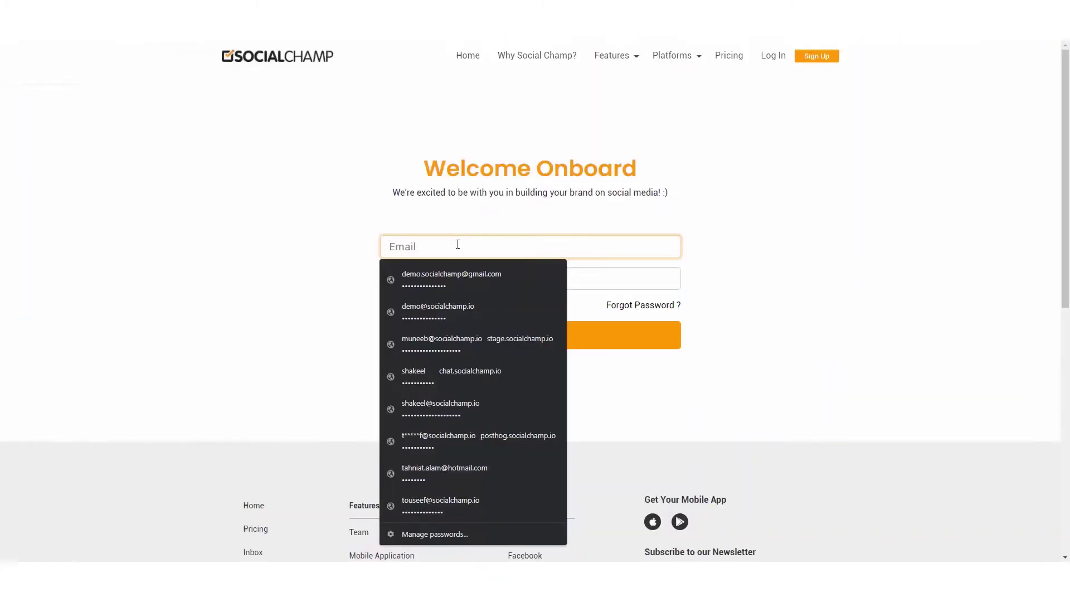
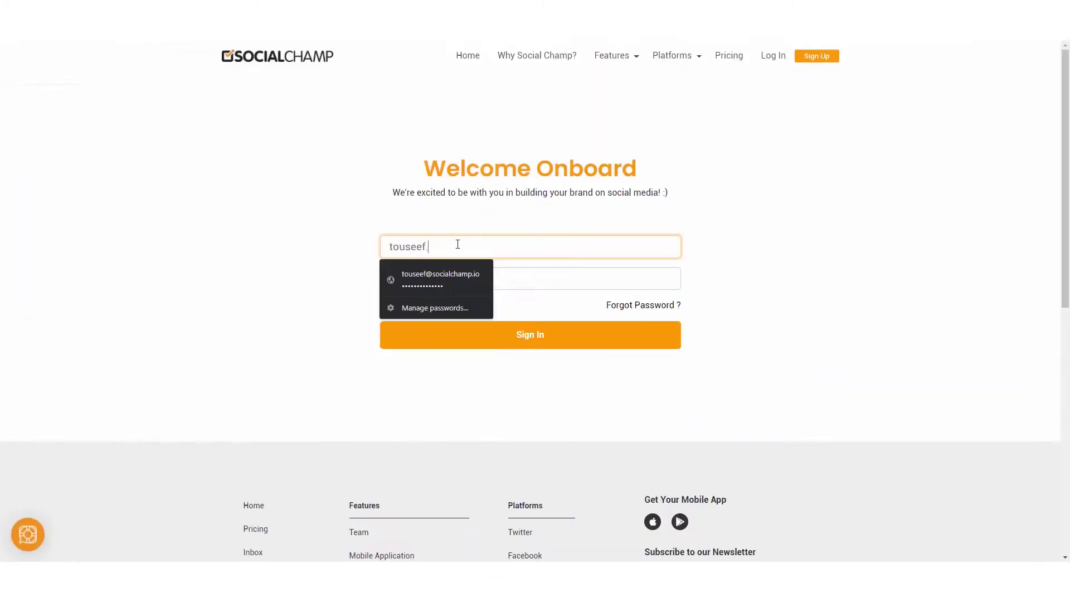
{"action": "key", "text": "Tab"}
{"action": "type", "text": "**********"}
{"action": "key", "text": "Return"}
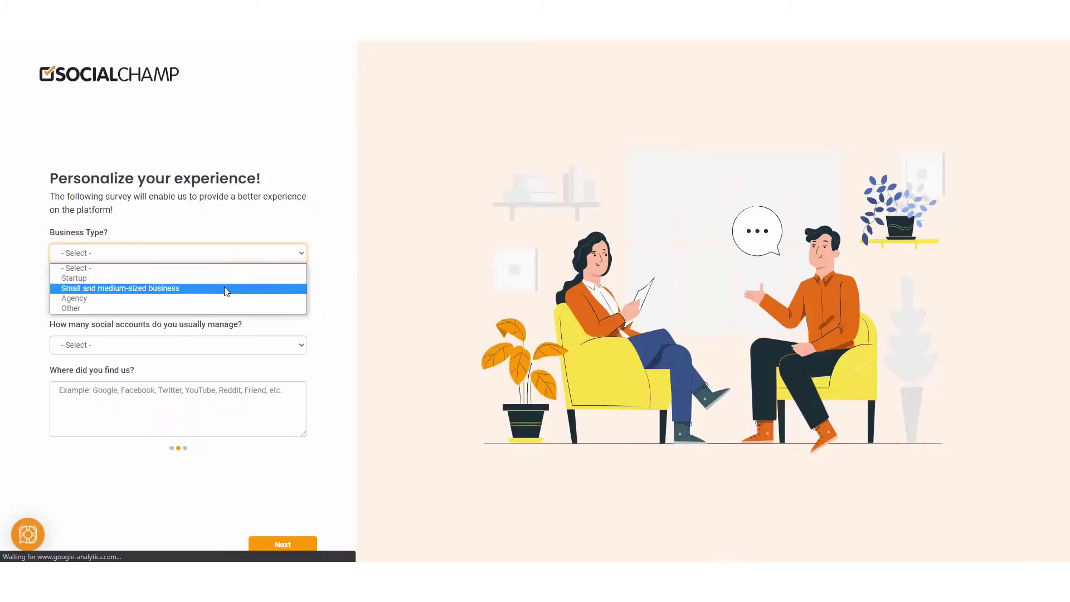
Step: Answer the survey: small and medium-sized business, Marketer, 16~25 social accounts
{"action": "left_click", "coordinate": [223, 286]}
{"action": "left_click", "coordinate": [167, 298]}
{"action": "left_click", "coordinate": [115, 343]}
{"action": "left_click", "coordinate": [117, 345]}
{"action": "left_click", "coordinate": [109, 384]}
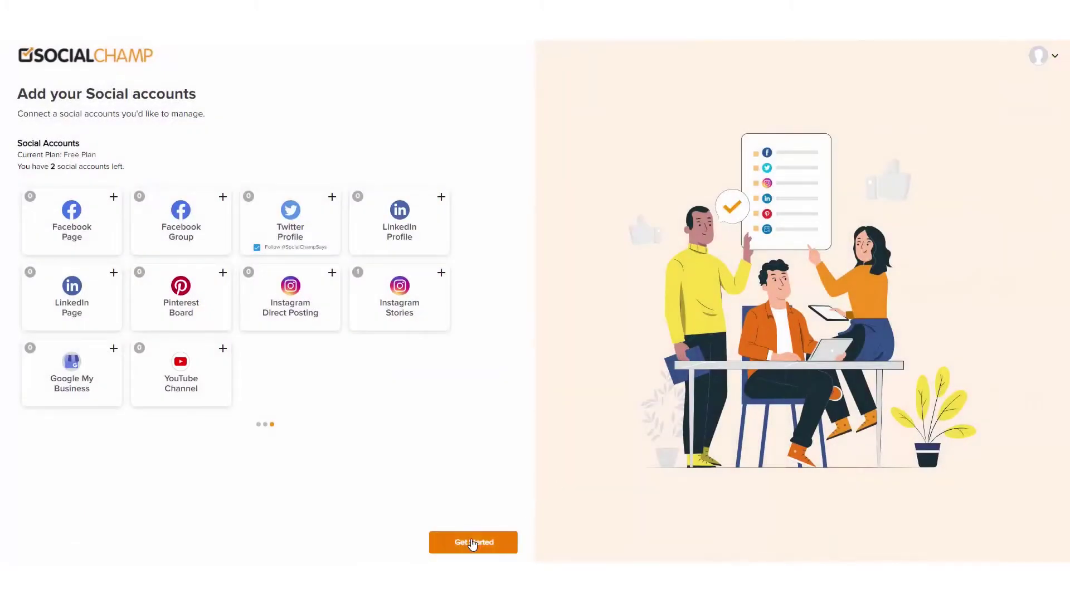
Step: Finish onboarding, dismiss the Congratulations and Help Center tips, and add the Pinterest board Football
{"action": "left_click", "coordinate": [472, 544]}
{"action": "left_click", "coordinate": [539, 350]}
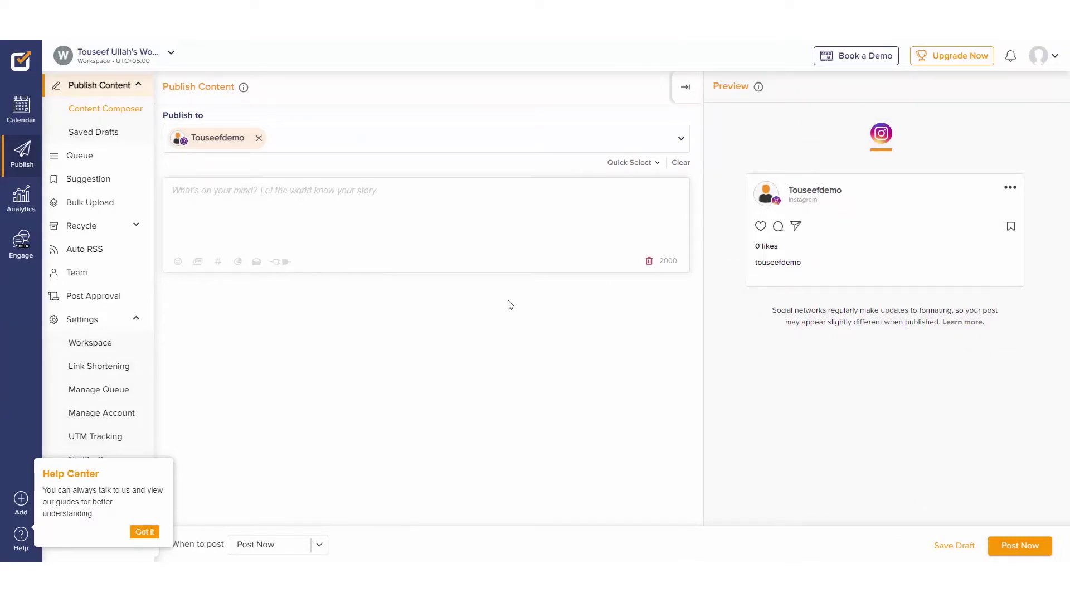
{"action": "left_click", "coordinate": [144, 532]}
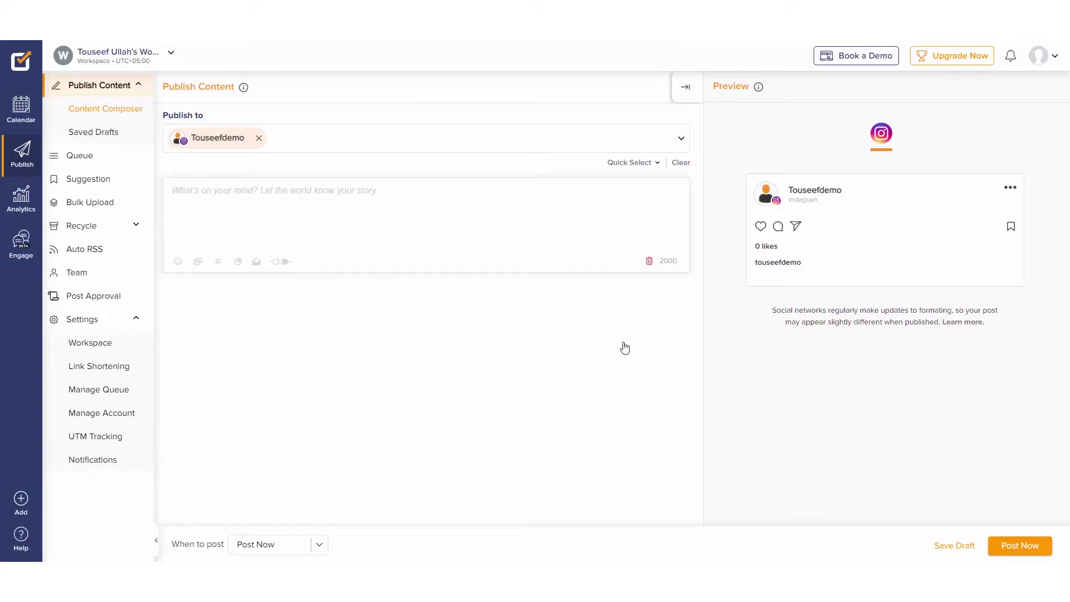
{"action": "left_click", "coordinate": [19, 501]}
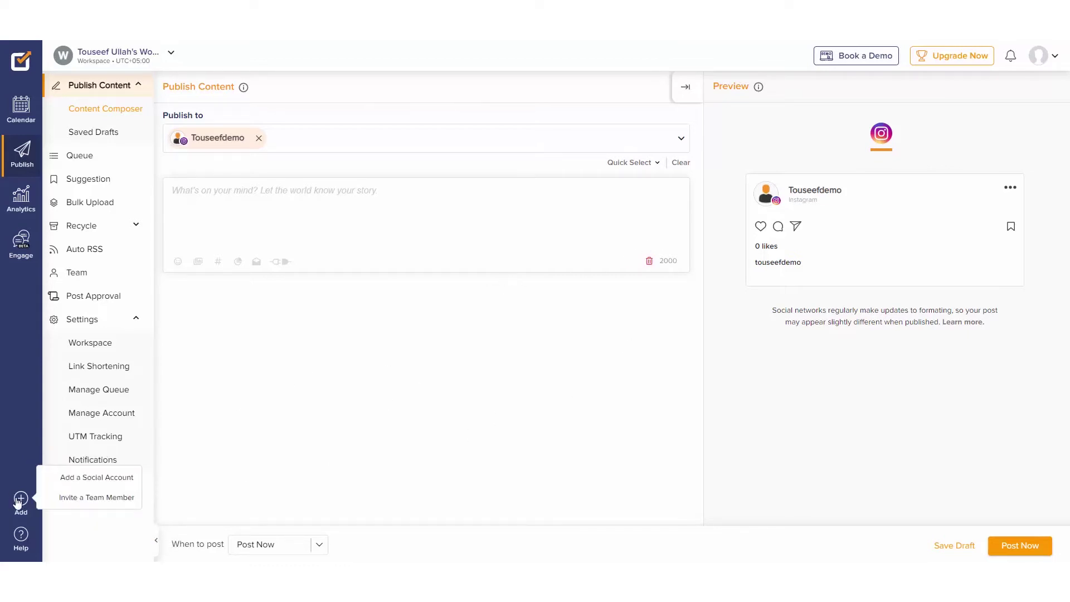
{"action": "left_click", "coordinate": [74, 479]}
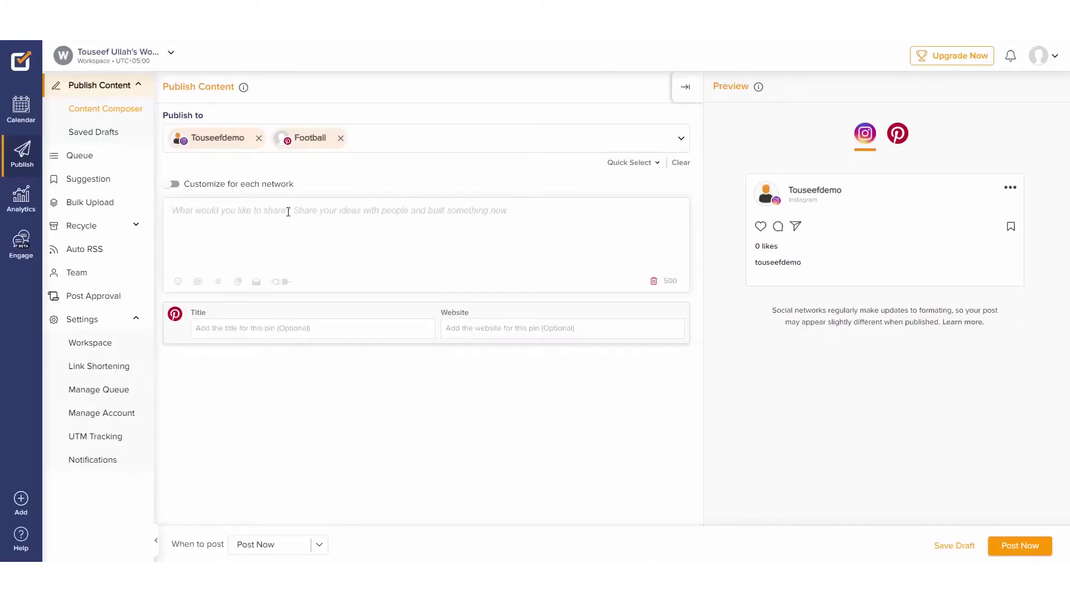
Step: Write the post 'Hello! Posting for the first time through Social Champ!' with 'Its for FREE!!' below
{"action": "type", "text": "Hello! Posting for"}
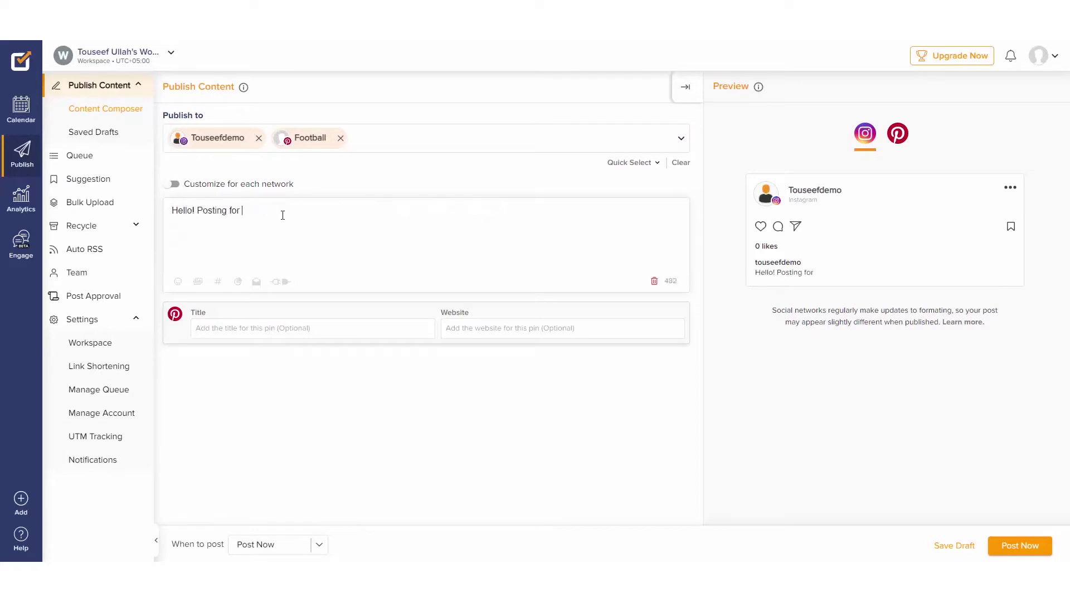
{"action": "type", "text": " the first time through Social Champ!"}
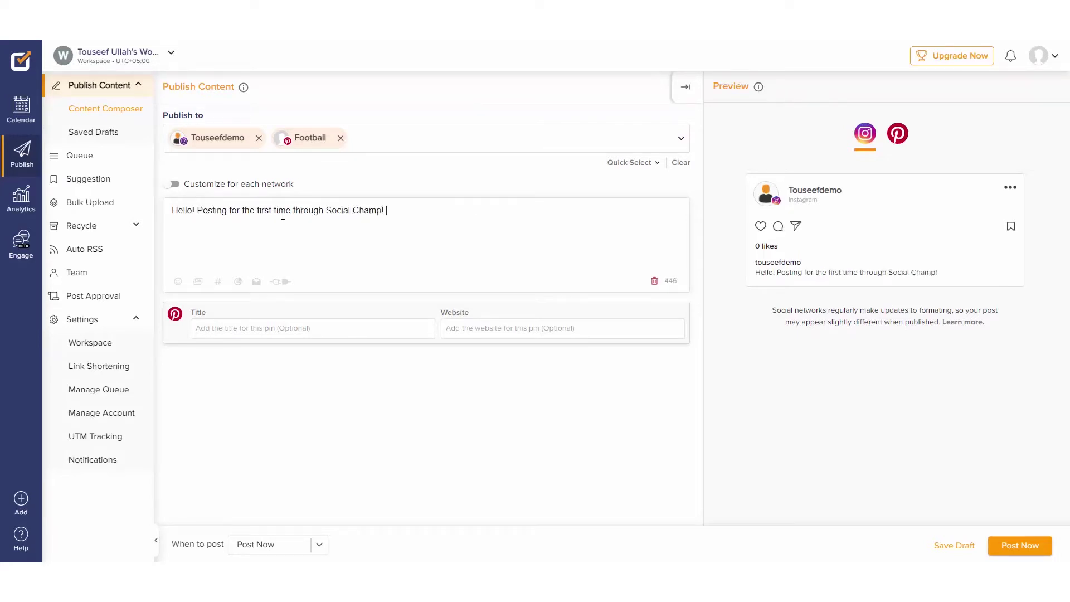
{"action": "key", "text": "Return"}
{"action": "key", "text": "Return"}
{"action": "type", "text": "Its for FREEW"}
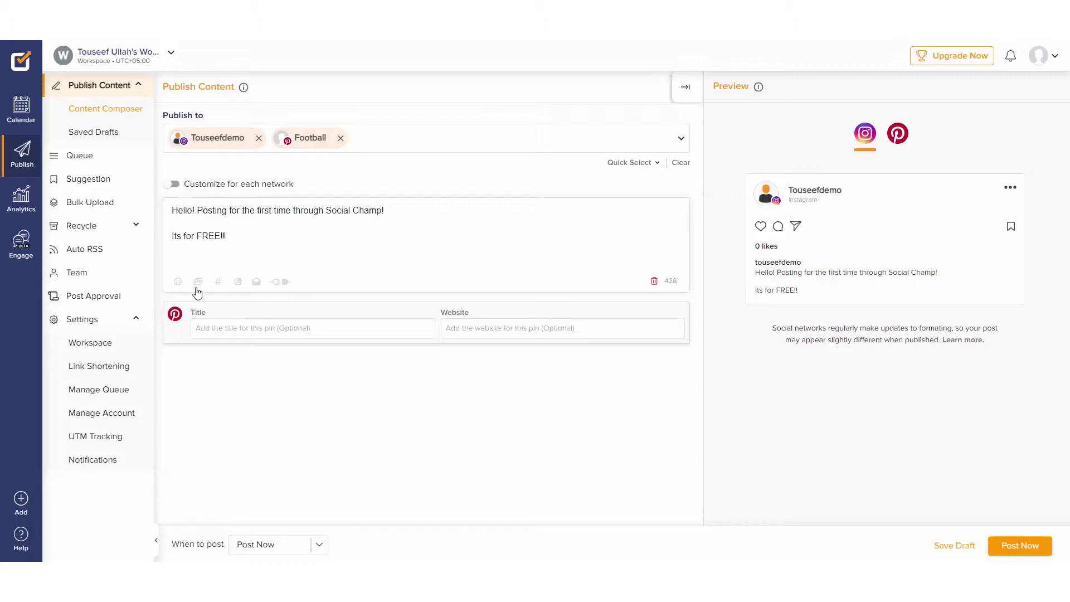
{"action": "left_click", "coordinate": [197, 282]}
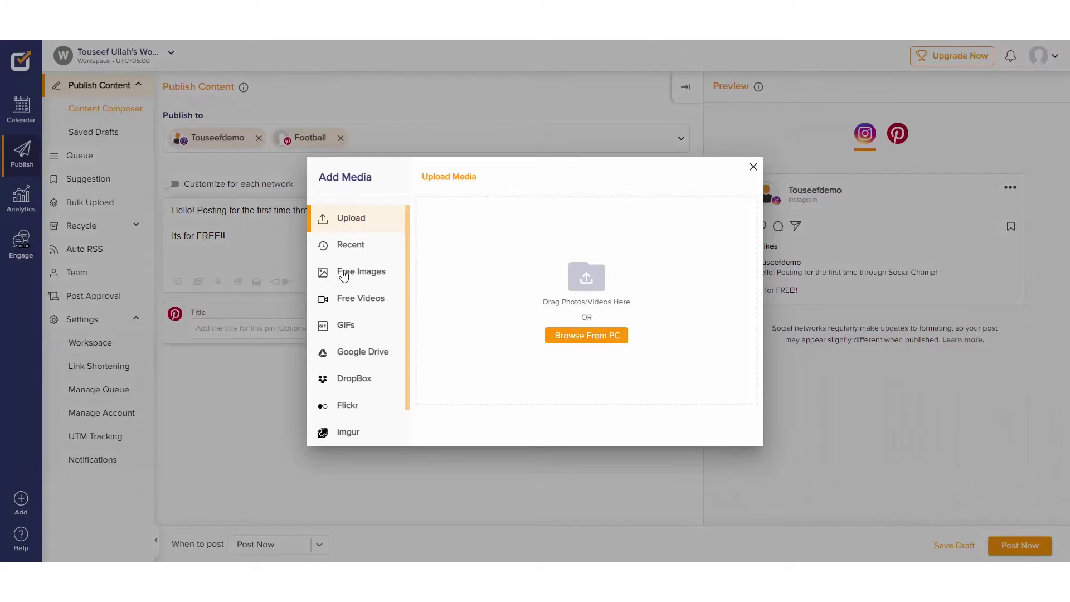
Step: Search Free Images for 'Happy' and look through Free Videos, Google Drive, Dropbox, Imgur and Flickr
{"action": "left_click", "coordinate": [343, 274]}
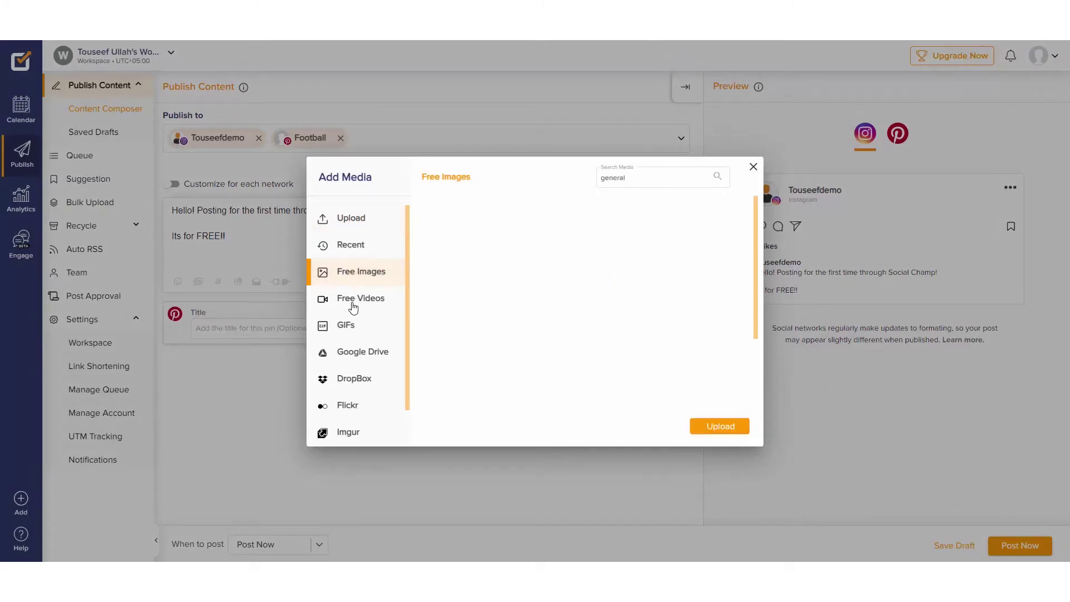
{"action": "left_click", "coordinate": [659, 176]}
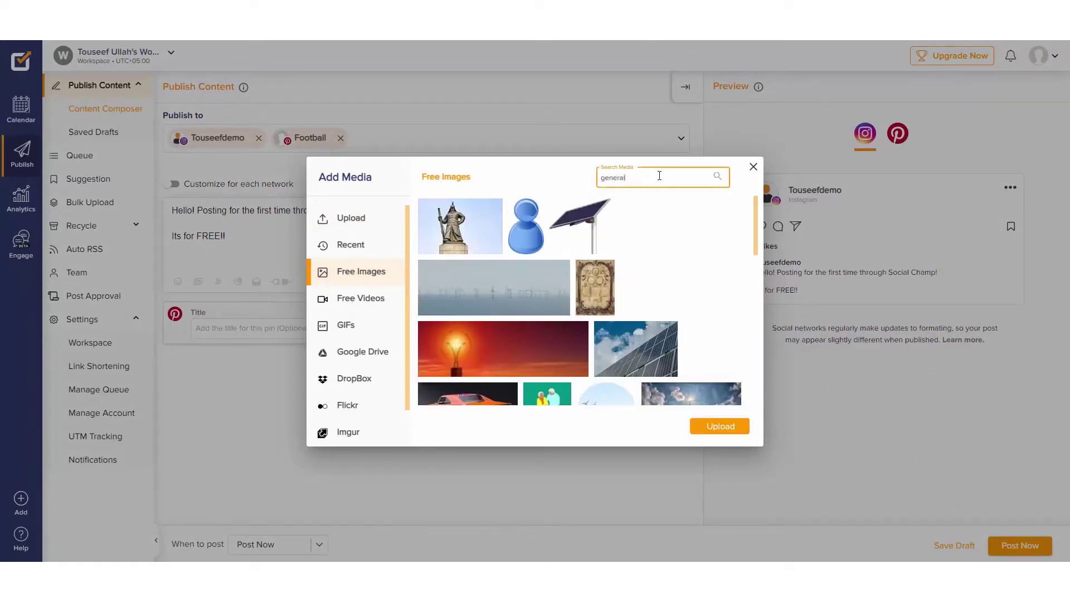
{"action": "type", "text": "Happy"}
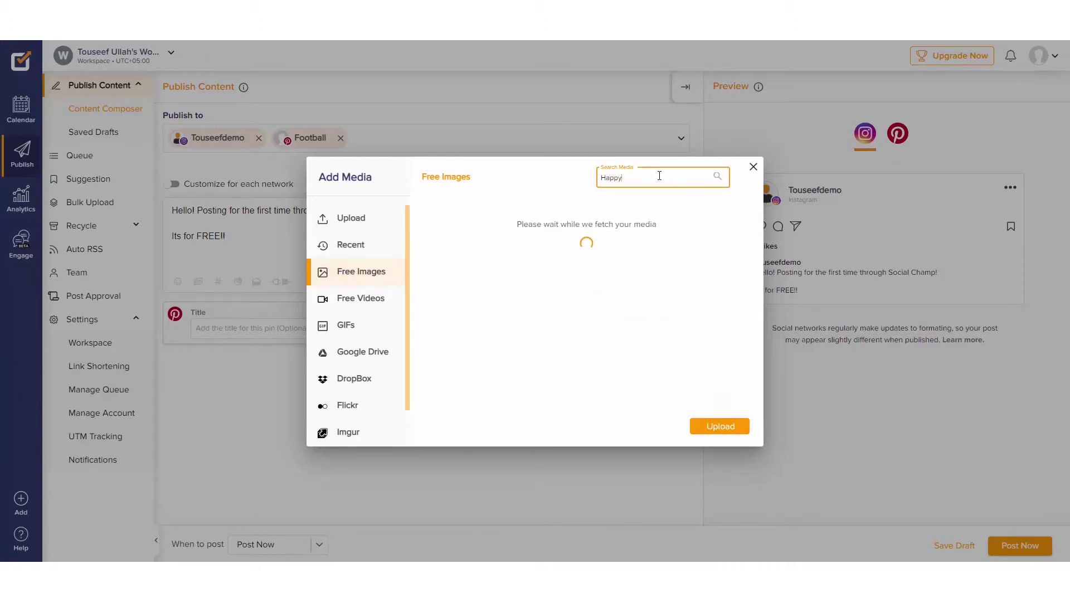
{"action": "left_click", "coordinate": [367, 299]}
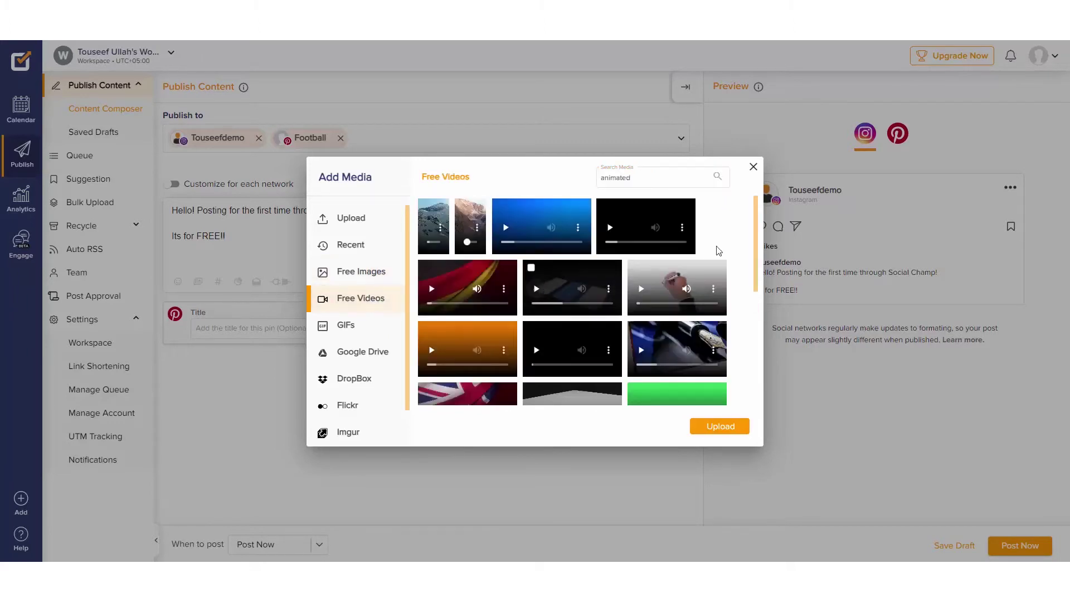
{"action": "left_click", "coordinate": [367, 355]}
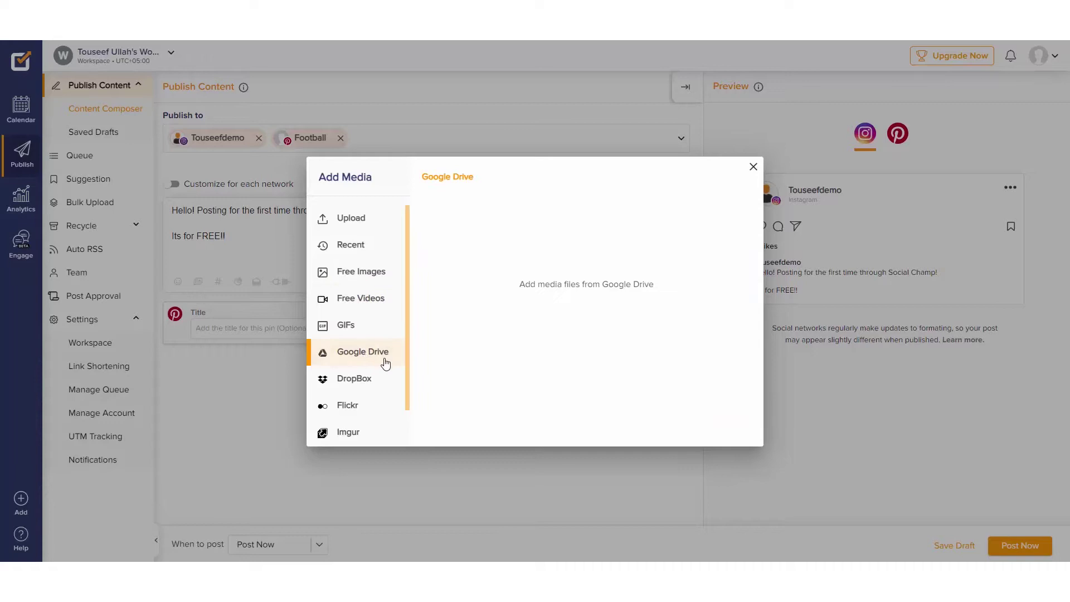
{"action": "left_click", "coordinate": [355, 379]}
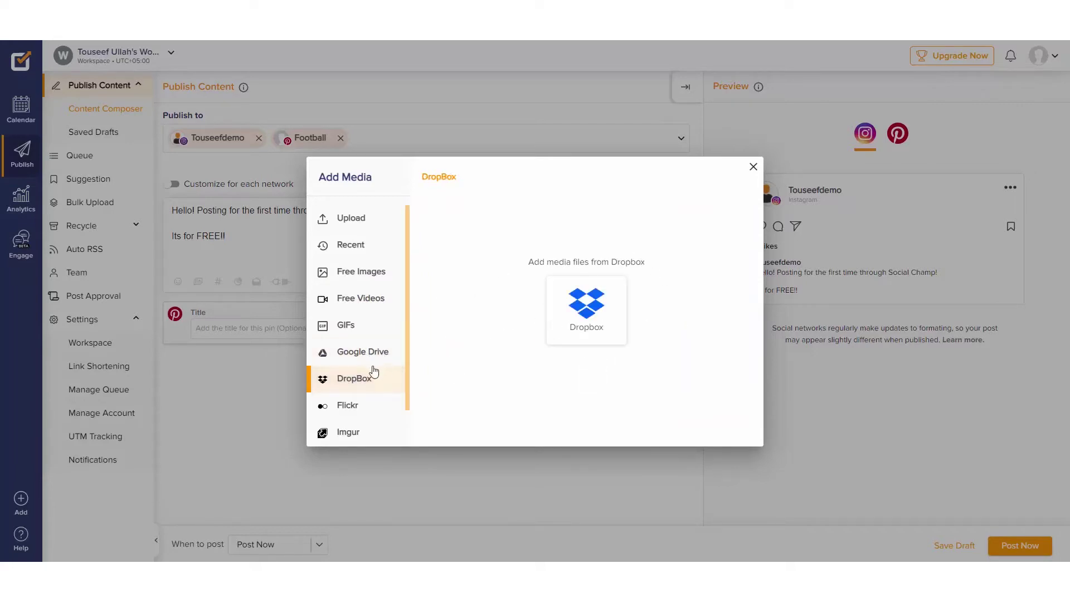
{"action": "scroll", "coordinate": [373, 370], "scroll_direction": "down", "scroll_amount": 1}
{"action": "left_click", "coordinate": [349, 398]}
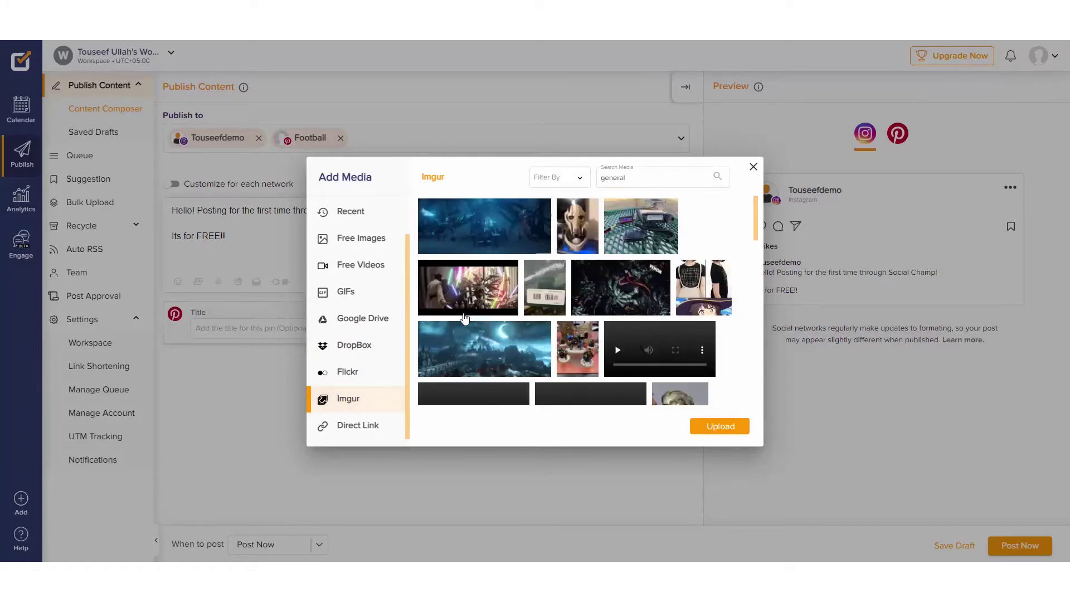
{"action": "left_click", "coordinate": [359, 378]}
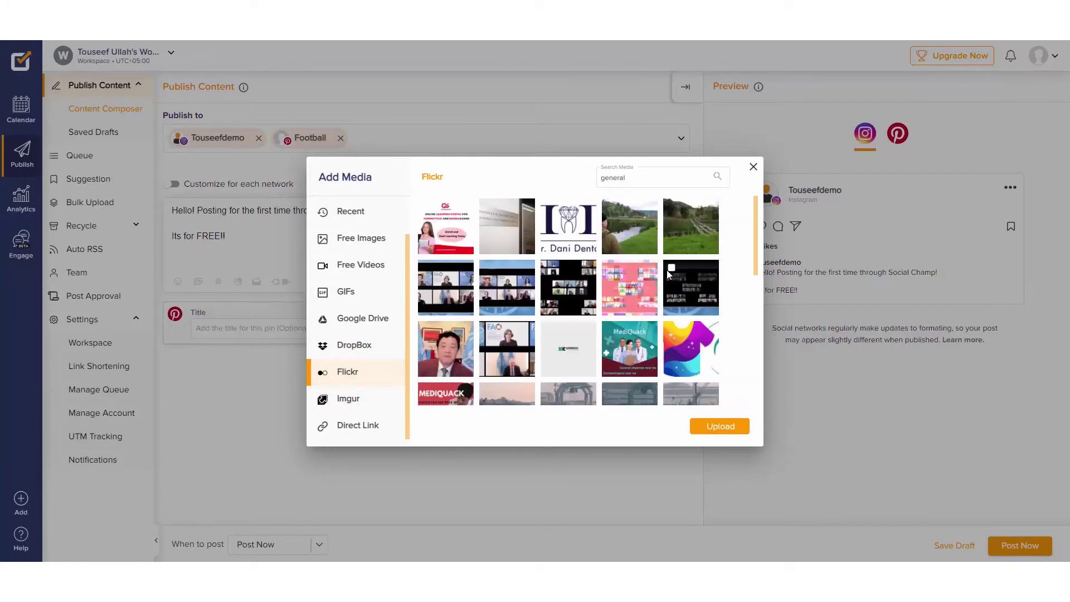
Step: Attach an image from the 'Happy' free image results to the post
{"action": "scroll", "coordinate": [593, 334], "scroll_direction": "down", "scroll_amount": 3}
{"action": "scroll", "coordinate": [602, 357], "scroll_direction": "up", "scroll_amount": 3}
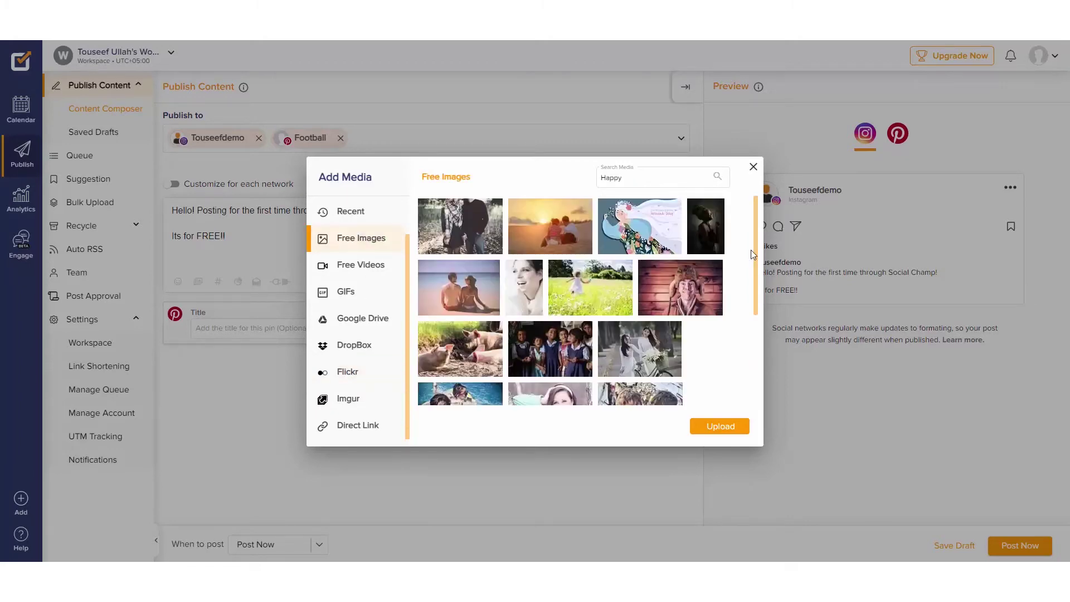
{"action": "left_click", "coordinate": [672, 284]}
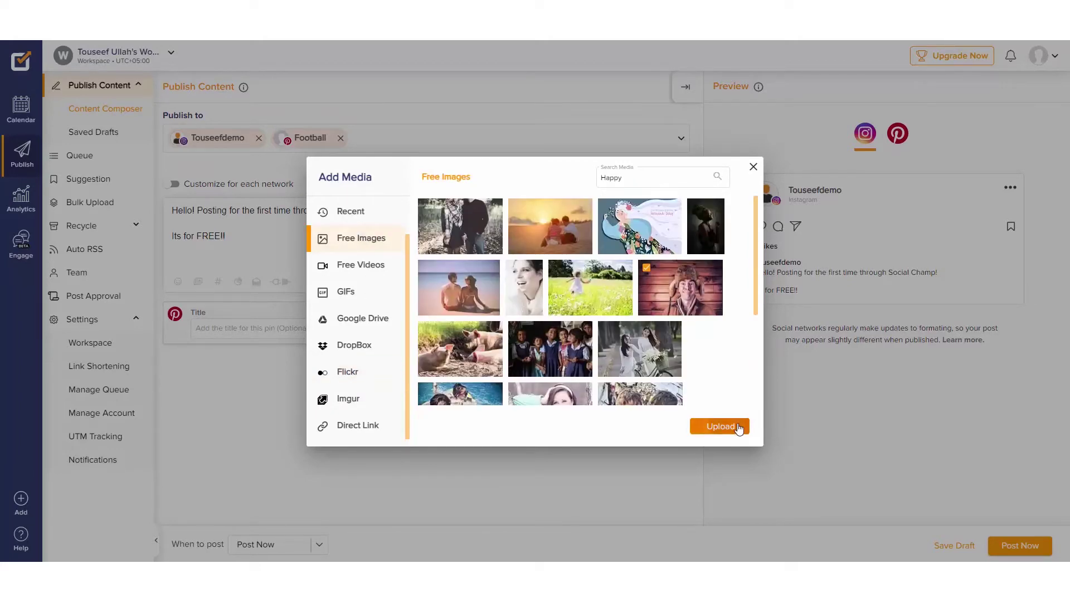
{"action": "left_click", "coordinate": [720, 426]}
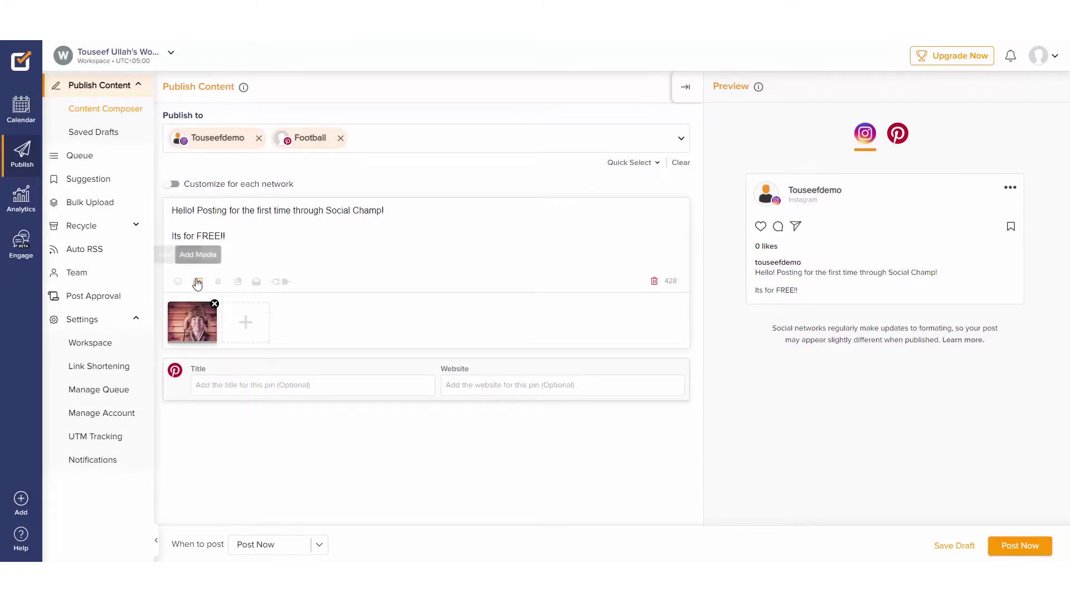
Step: Add a second emoji after 'FREE!!' in the post
{"action": "left_click", "coordinate": [178, 283]}
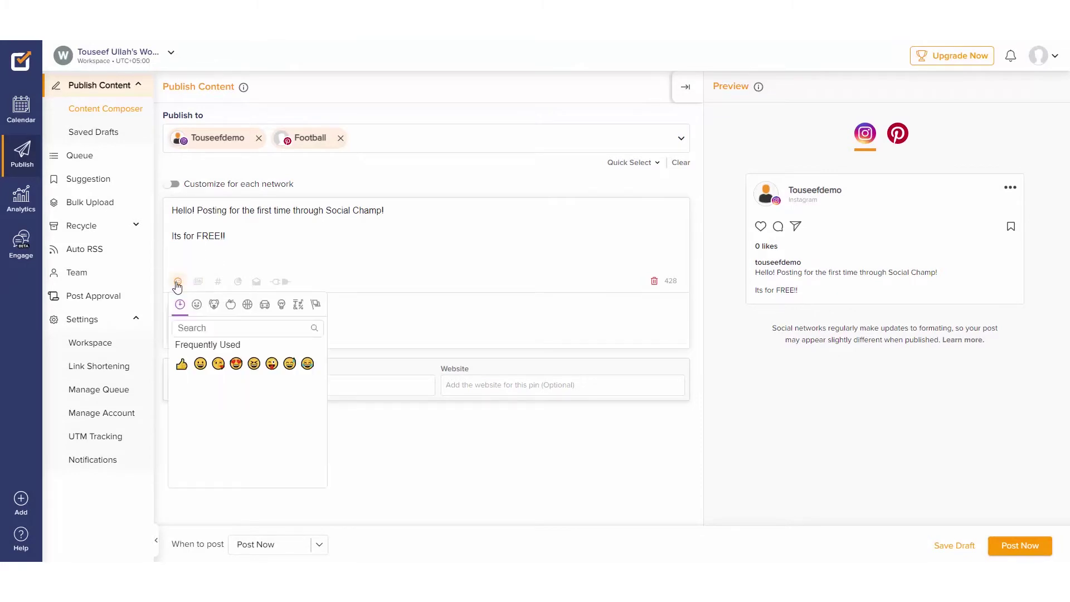
{"action": "left_click", "coordinate": [200, 365]}
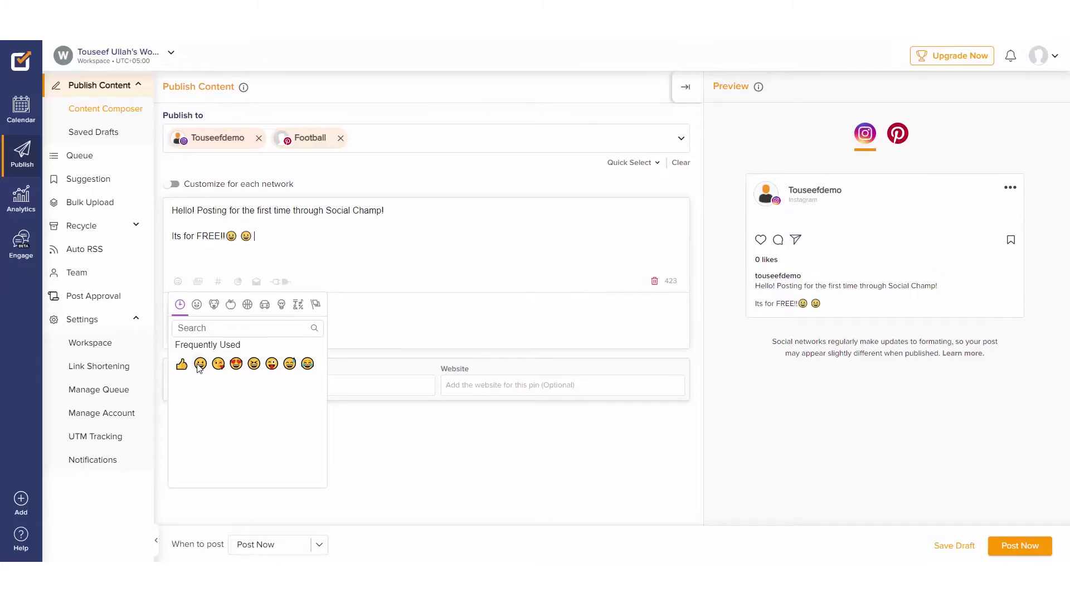
{"action": "left_click", "coordinate": [373, 306]}
Step: Save a 'Happy' hashtag group (#happy #mondays #morning #Instagram #instadaily) and insert it into the post
{"action": "left_click", "coordinate": [218, 284]}
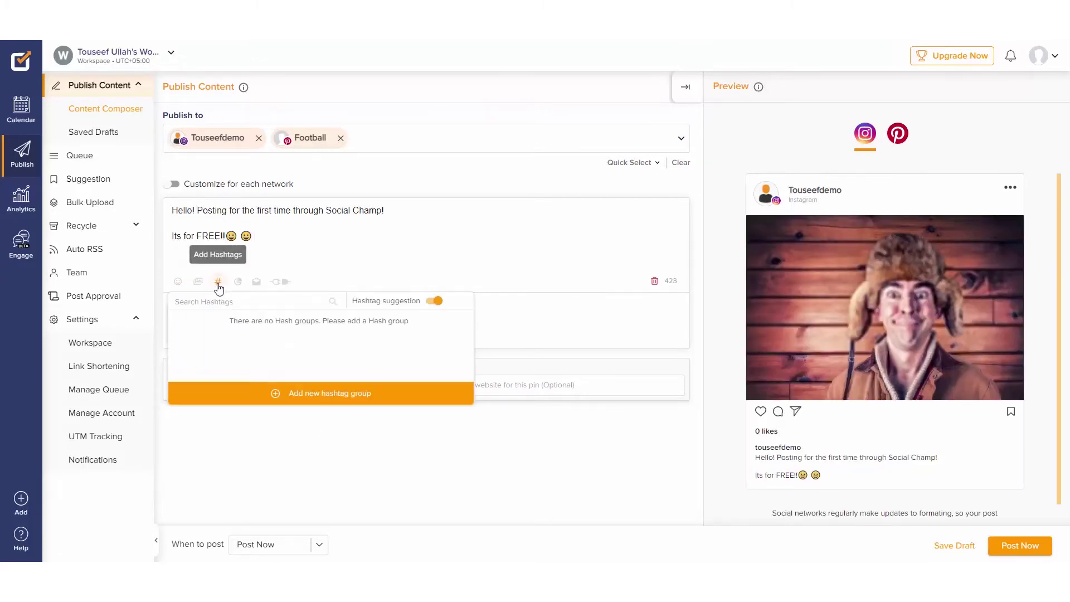
{"action": "left_click", "coordinate": [328, 393]}
{"action": "type", "text": "Happy"}
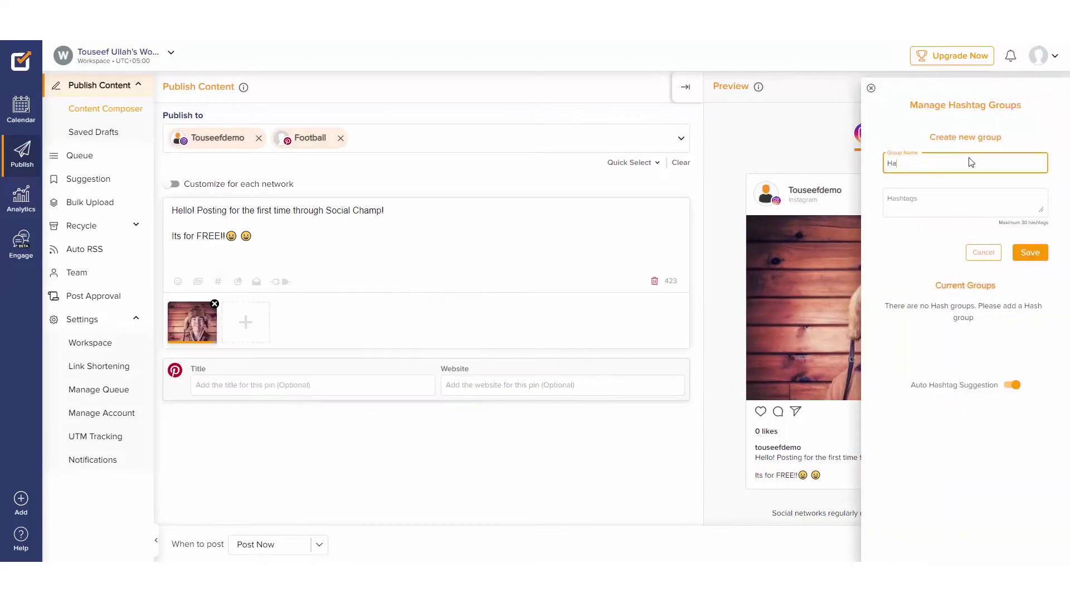
{"action": "left_click", "coordinate": [944, 204]}
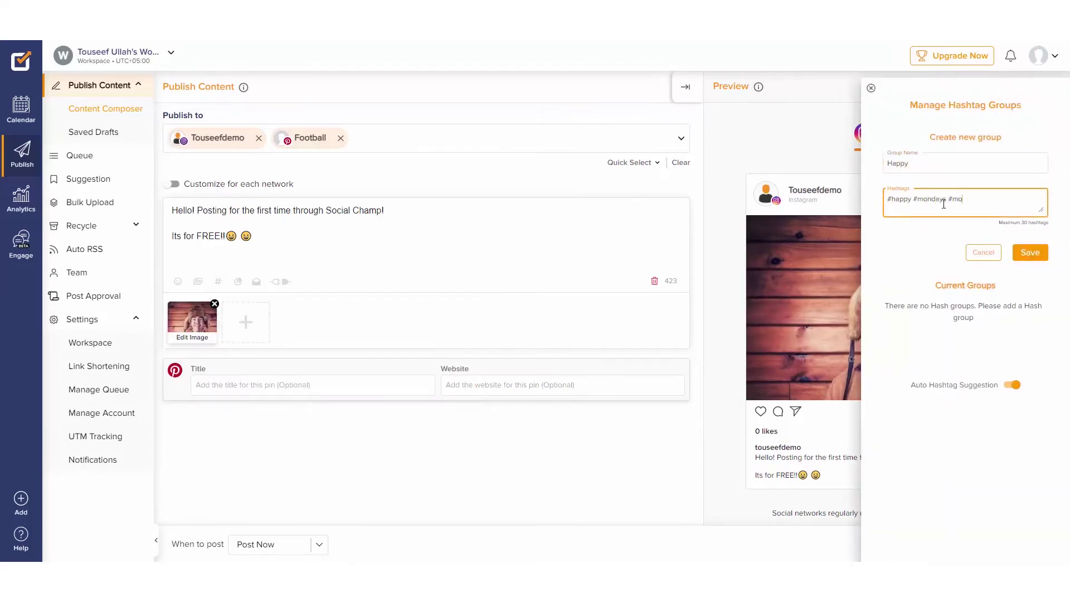
{"action": "type", "text": "#happy #mondays #morning #Instagram #instadaily"}
{"action": "left_click", "coordinate": [1030, 252]}
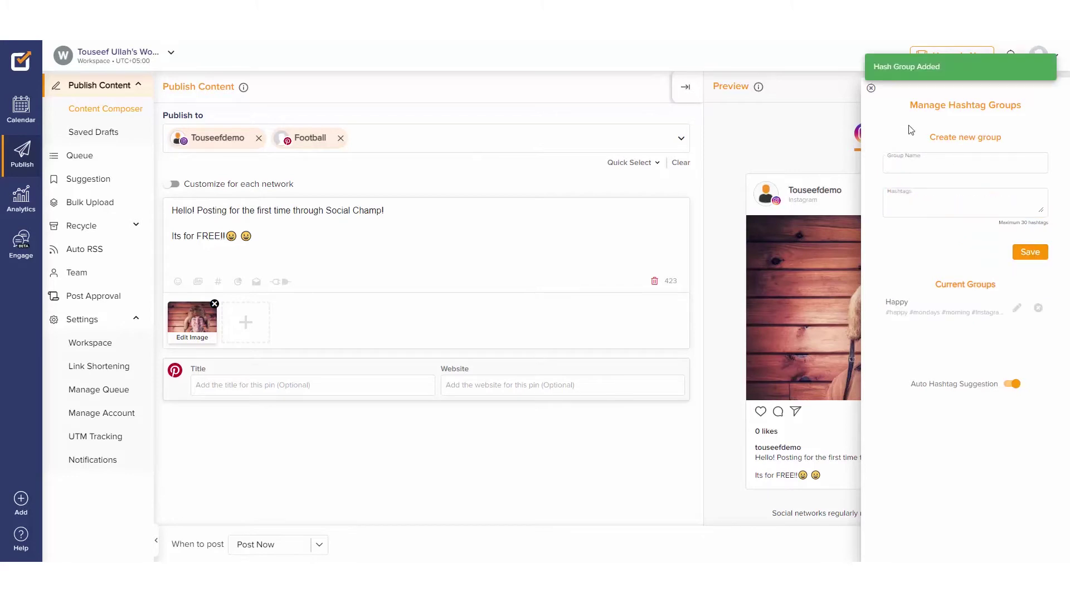
{"action": "left_click", "coordinate": [815, 85]}
{"action": "left_click", "coordinate": [218, 281]}
{"action": "left_click", "coordinate": [228, 330]}
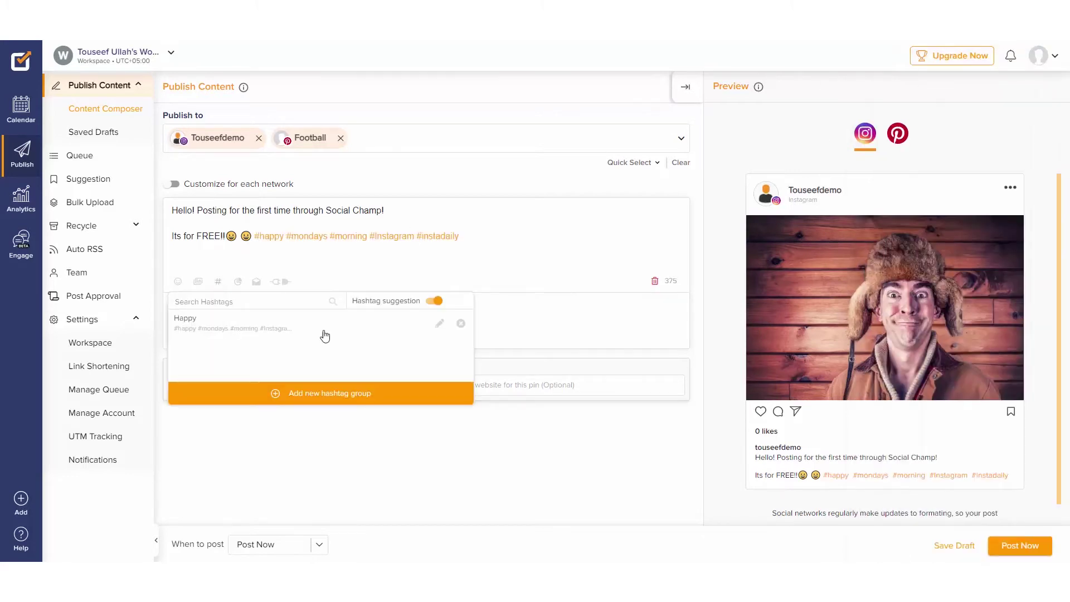
{"action": "left_click", "coordinate": [237, 282]}
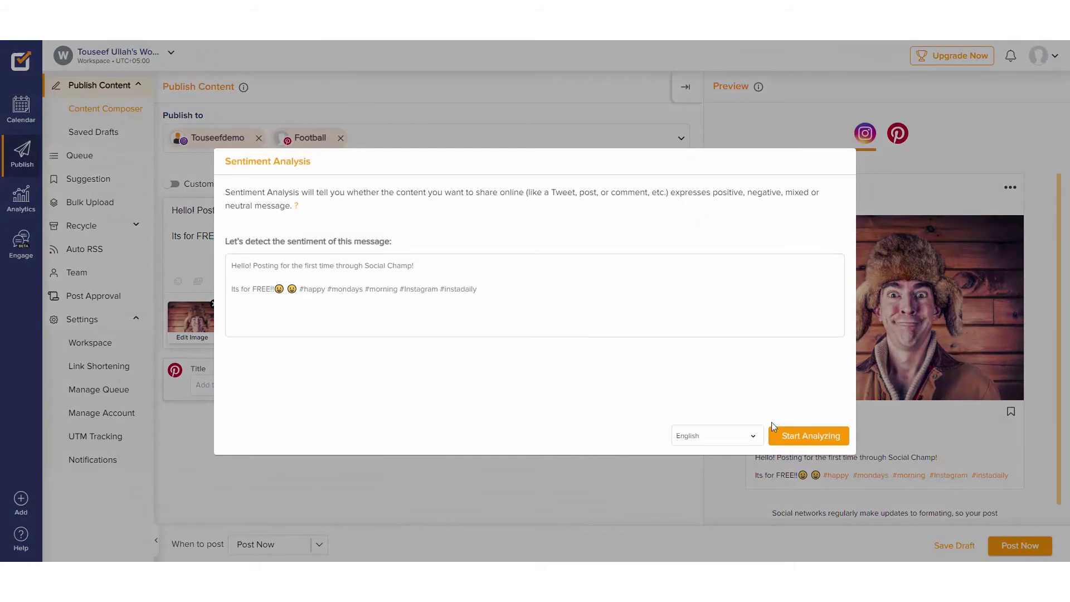
{"action": "left_click", "coordinate": [794, 436]}
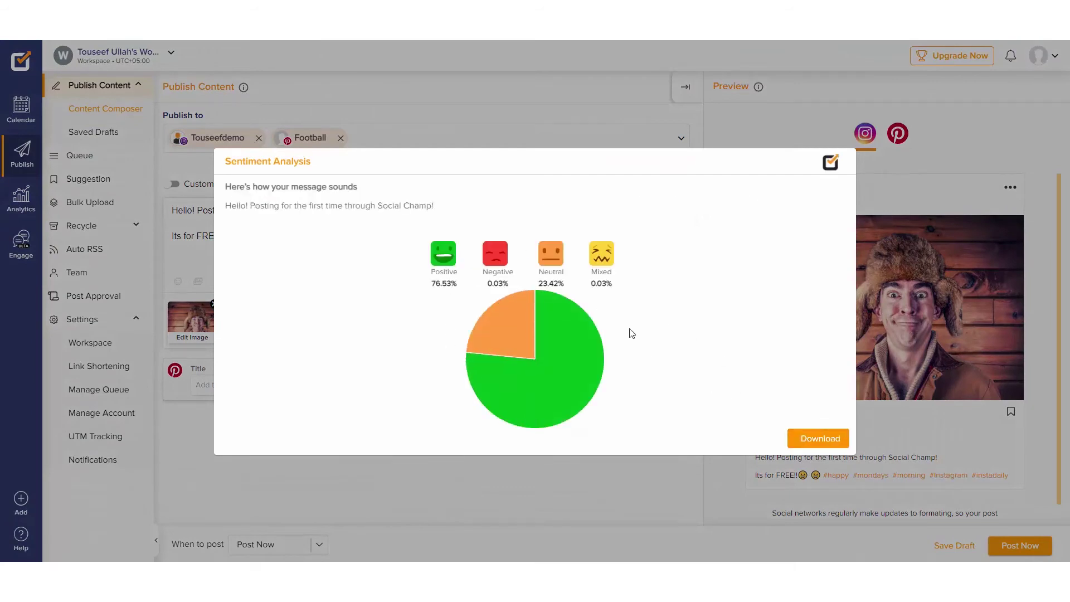
{"action": "left_click", "coordinate": [870, 203]}
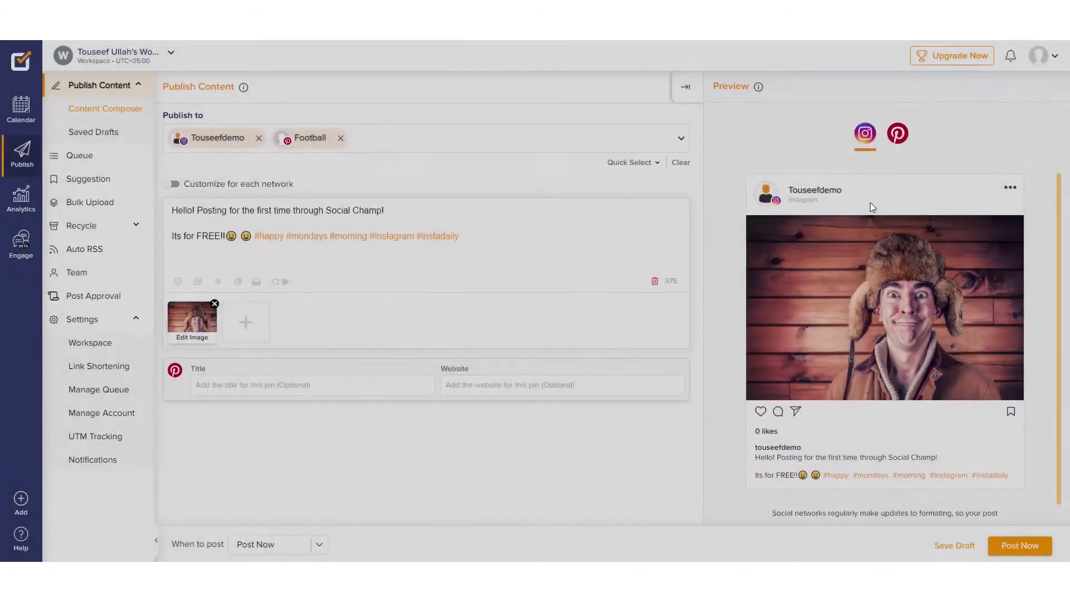
{"action": "left_click", "coordinate": [278, 283]}
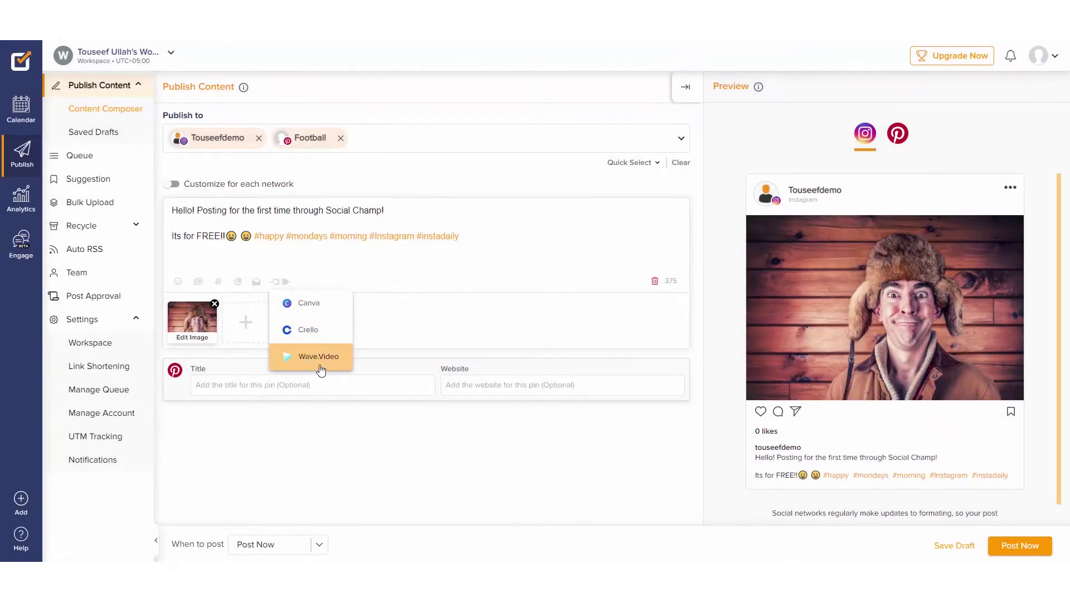
{"action": "left_click", "coordinate": [375, 267]}
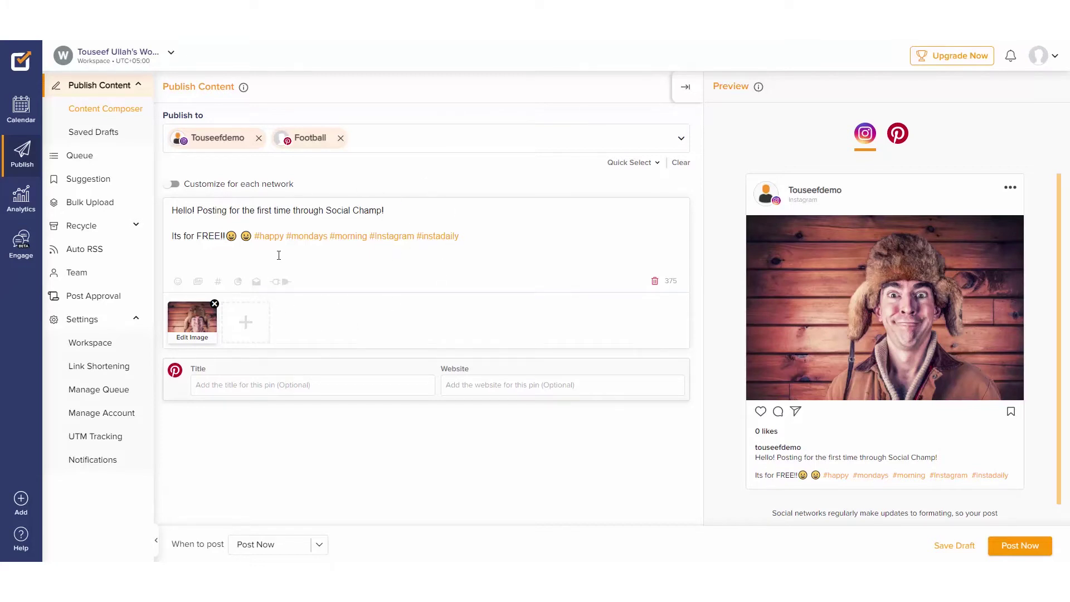
{"action": "left_click", "coordinate": [309, 554]}
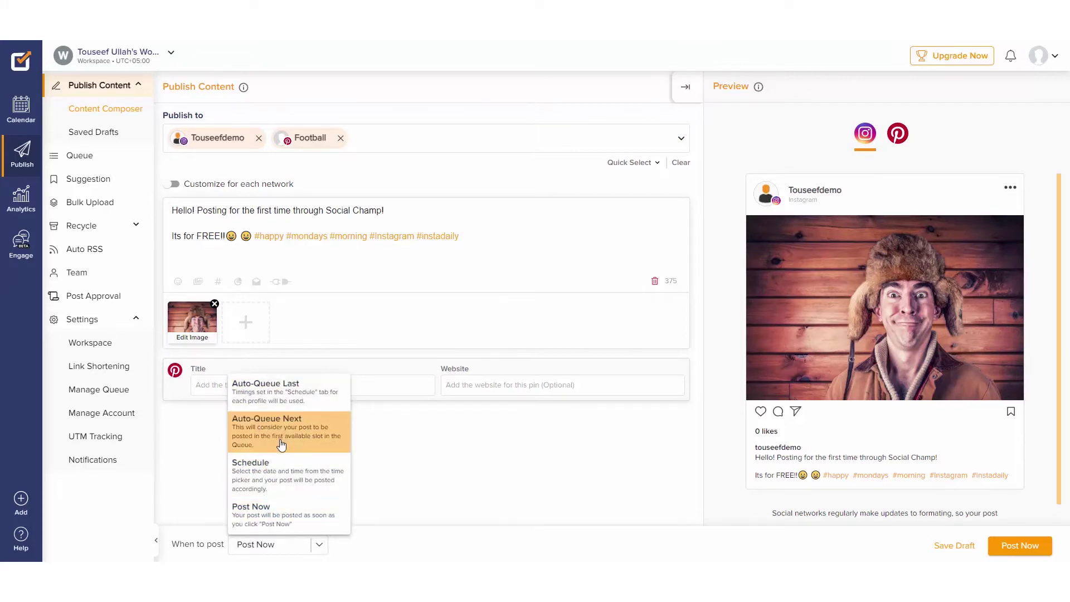
{"action": "left_click", "coordinate": [217, 433]}
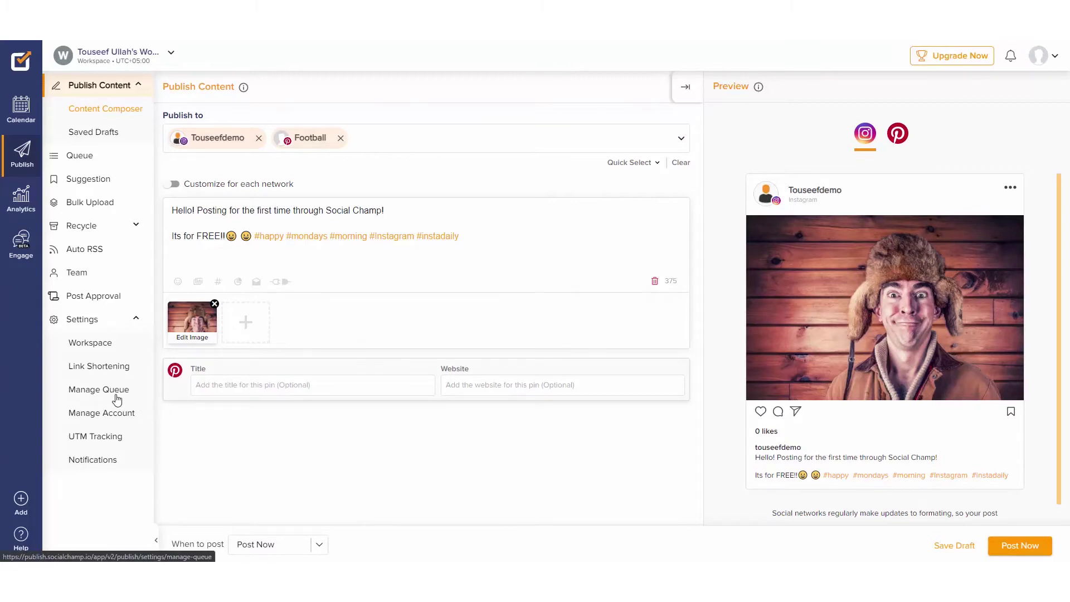
{"action": "left_click", "coordinate": [117, 400]}
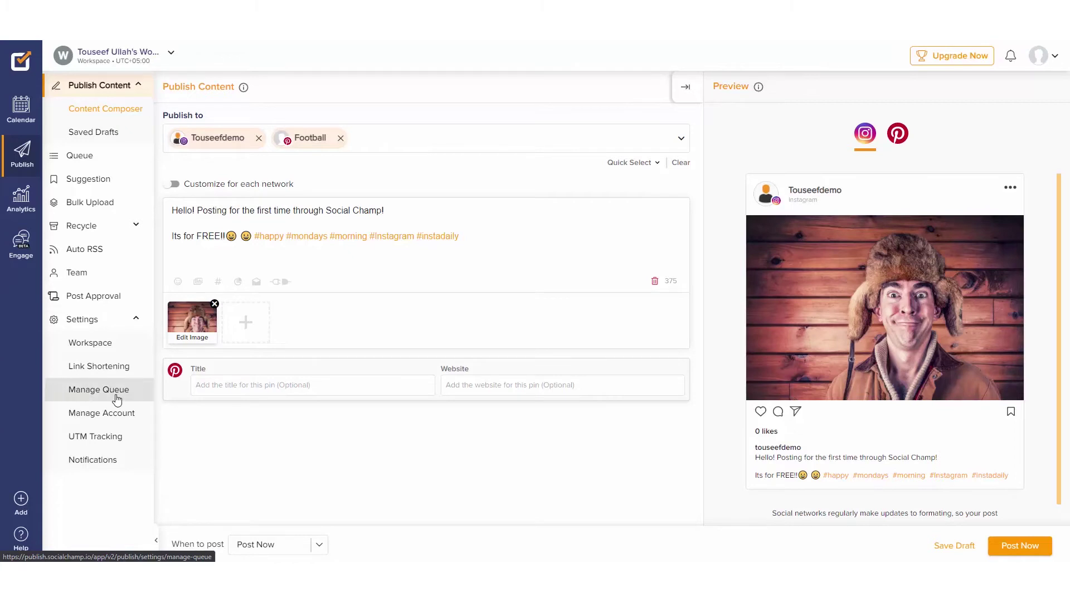
Step: Add a 05:42 AM Wednesday and Thursday timeslot to the Instagram queue and save it
{"action": "left_click", "coordinate": [1008, 183]}
{"action": "left_click", "coordinate": [1031, 183]}
{"action": "scroll", "coordinate": [803, 430], "scroll_direction": "down", "scroll_amount": 1}
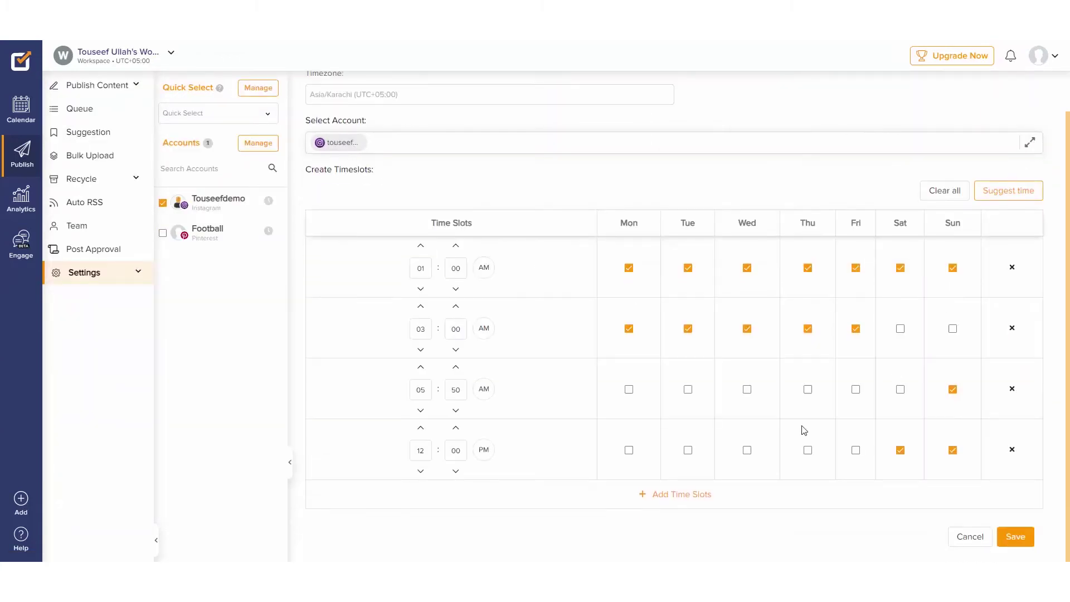
{"action": "left_click", "coordinate": [642, 494]}
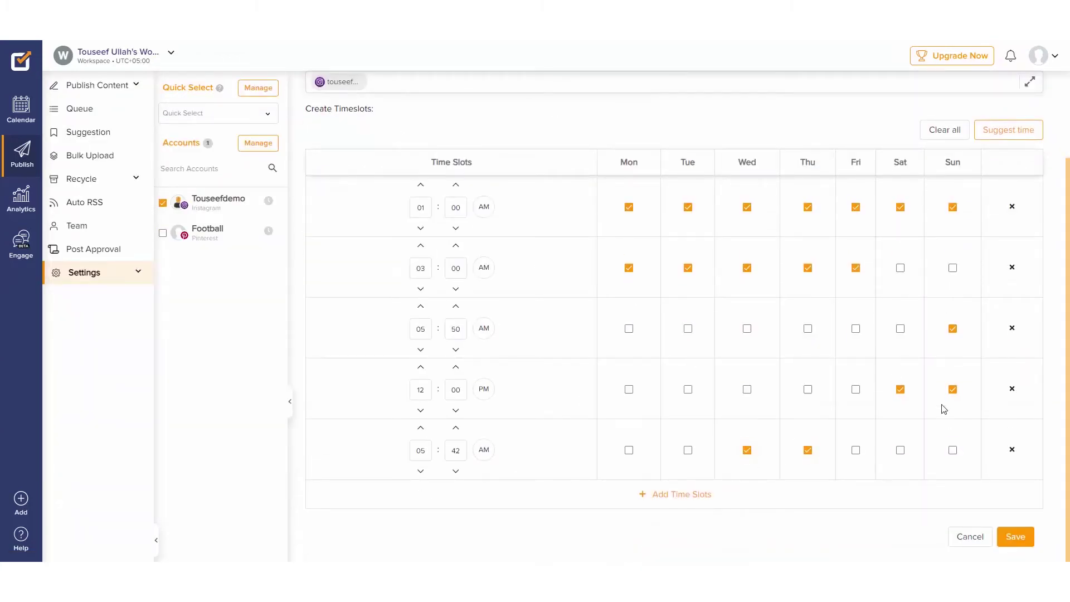
{"action": "left_click", "coordinate": [1015, 537]}
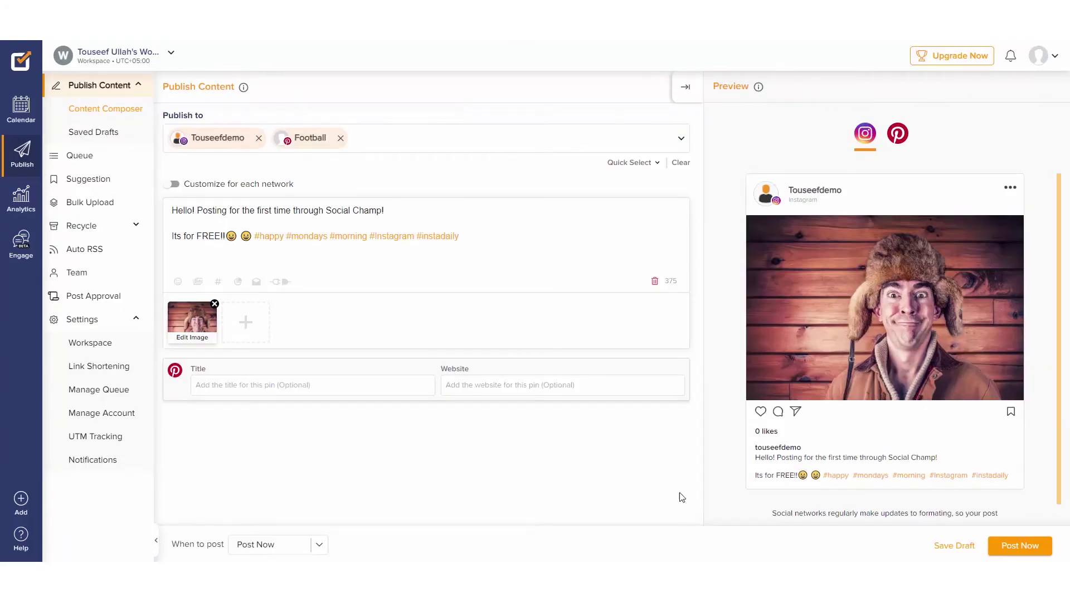
Step: Schedule the post for 12:00 AM on 26 February 2022
{"action": "left_click", "coordinate": [319, 544]}
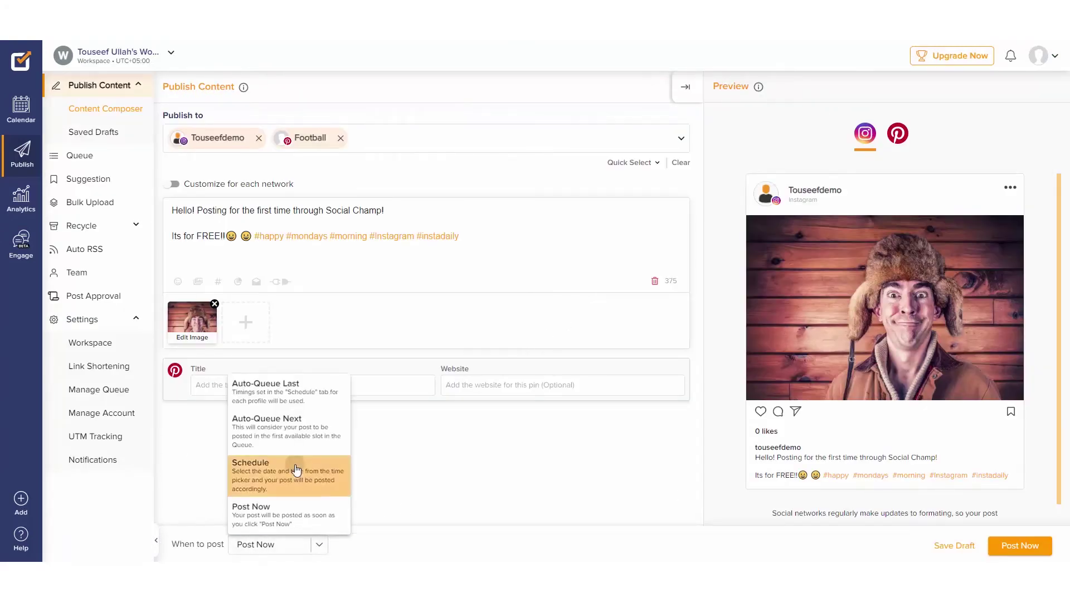
{"action": "left_click", "coordinate": [291, 470]}
{"action": "left_click", "coordinate": [401, 545]}
{"action": "left_click", "coordinate": [460, 408]}
{"action": "left_click", "coordinate": [475, 519]}
{"action": "left_click", "coordinate": [1018, 543]}
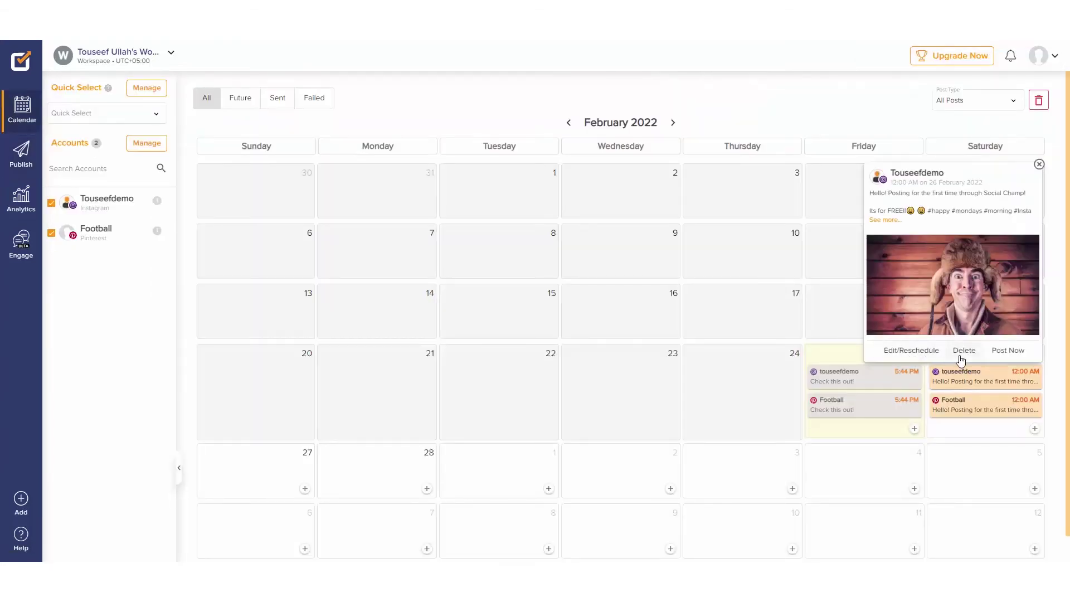
Step: Copy the Instagram post to March 4 in the calendar, then review the Football account's queue
{"action": "left_click_drag", "start_coordinate": [876, 383], "coordinate": [858, 473]}
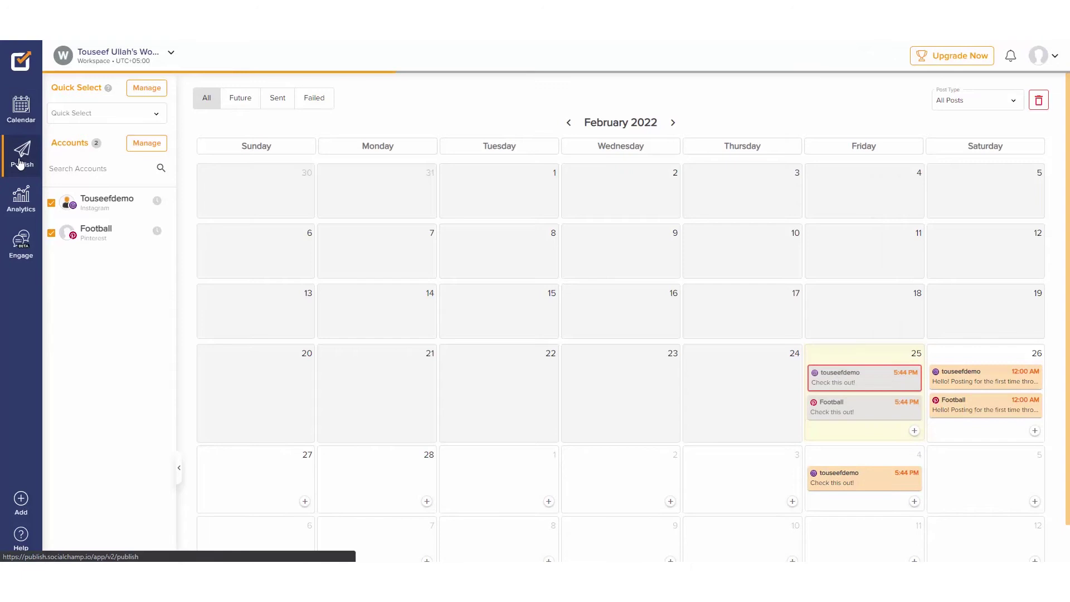
{"action": "left_click", "coordinate": [21, 151]}
{"action": "left_click", "coordinate": [79, 156]}
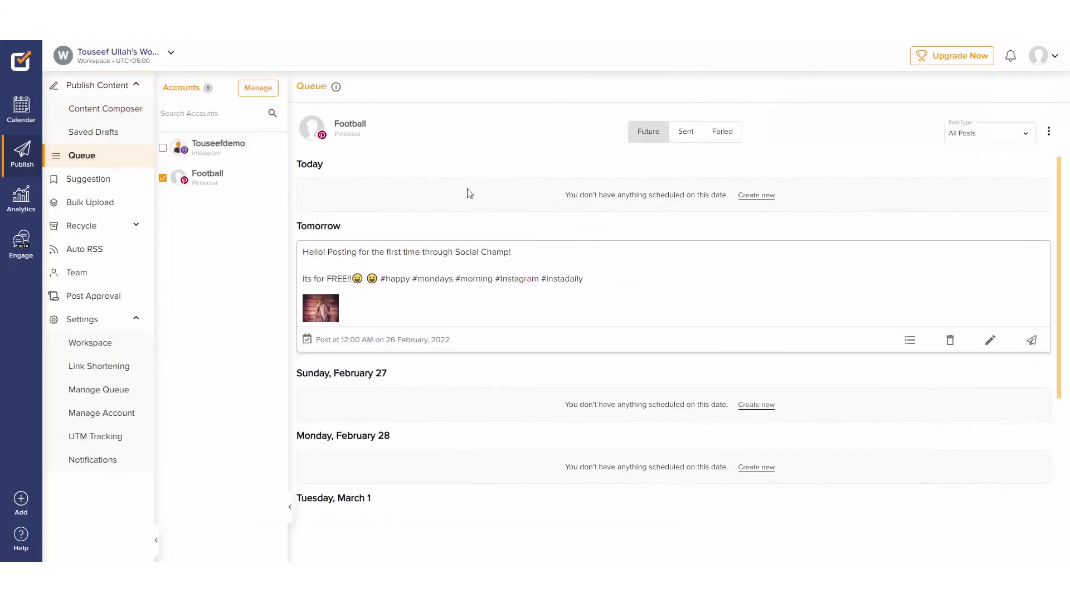
{"action": "left_click", "coordinate": [685, 131]}
{"action": "left_click", "coordinate": [659, 131]}
Step: Create a recycle collection named 'Evergreen posts'
{"action": "left_click", "coordinate": [94, 85]}
{"action": "left_click", "coordinate": [89, 178]}
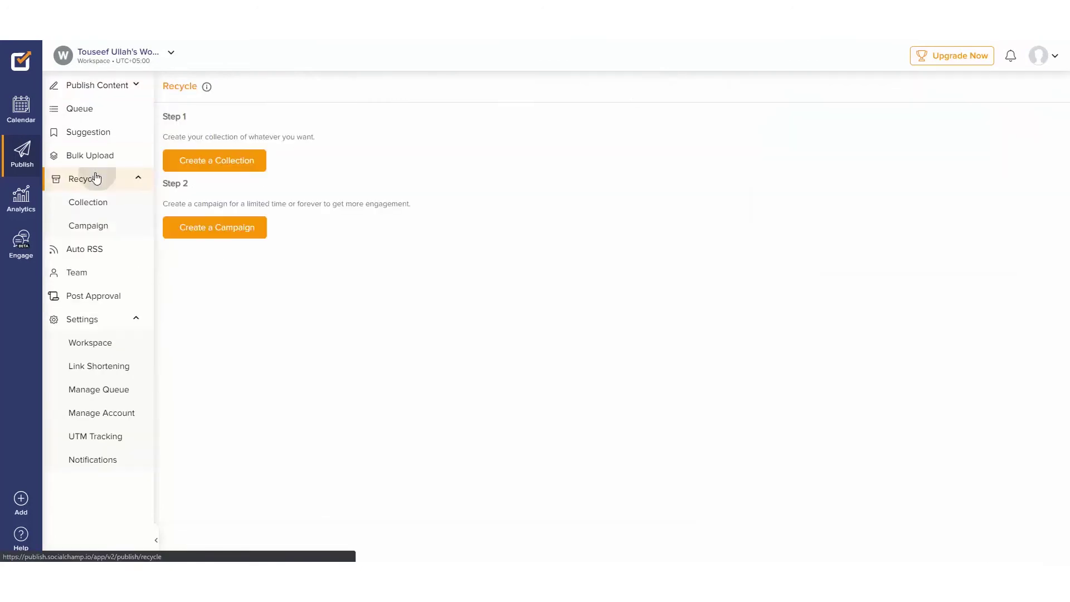
{"action": "left_click", "coordinate": [232, 161]}
{"action": "left_click", "coordinate": [272, 145]}
{"action": "type", "text": "Evergreen posts"}
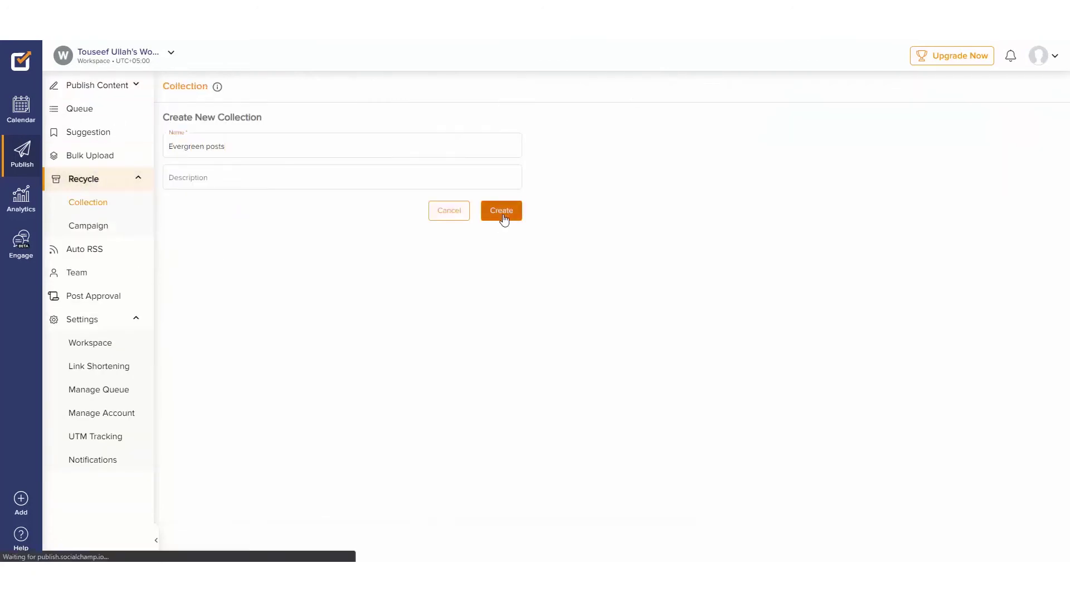
{"action": "left_click", "coordinate": [503, 212]}
Step: Add the post 'Check out this weeks motivational quote' with a globe-in-hands stock image to the collection
{"action": "left_click", "coordinate": [663, 259]}
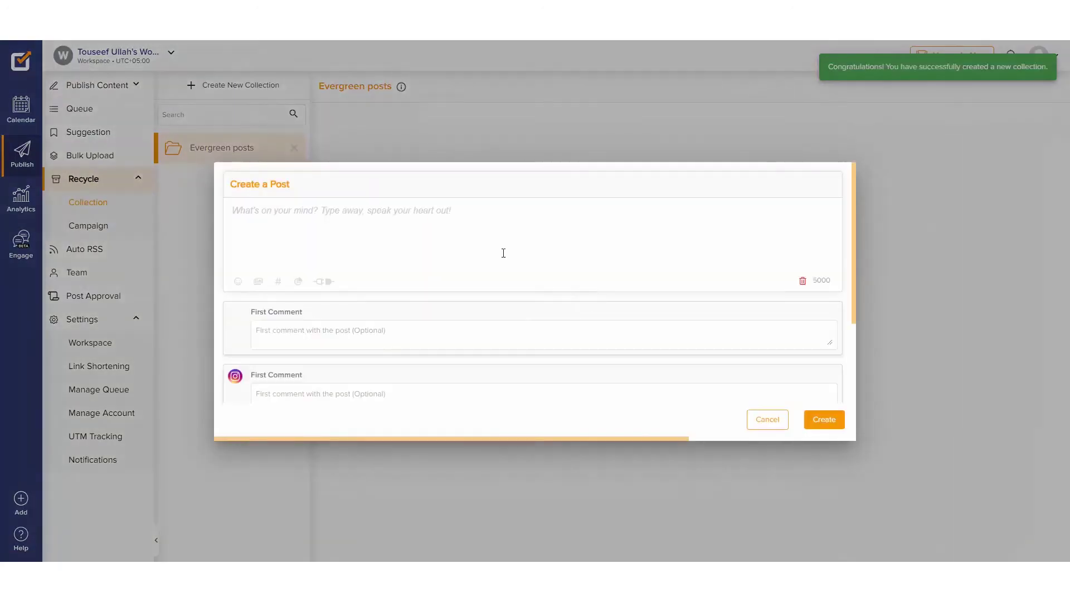
{"action": "type", "text": "Check out this weeks m"}
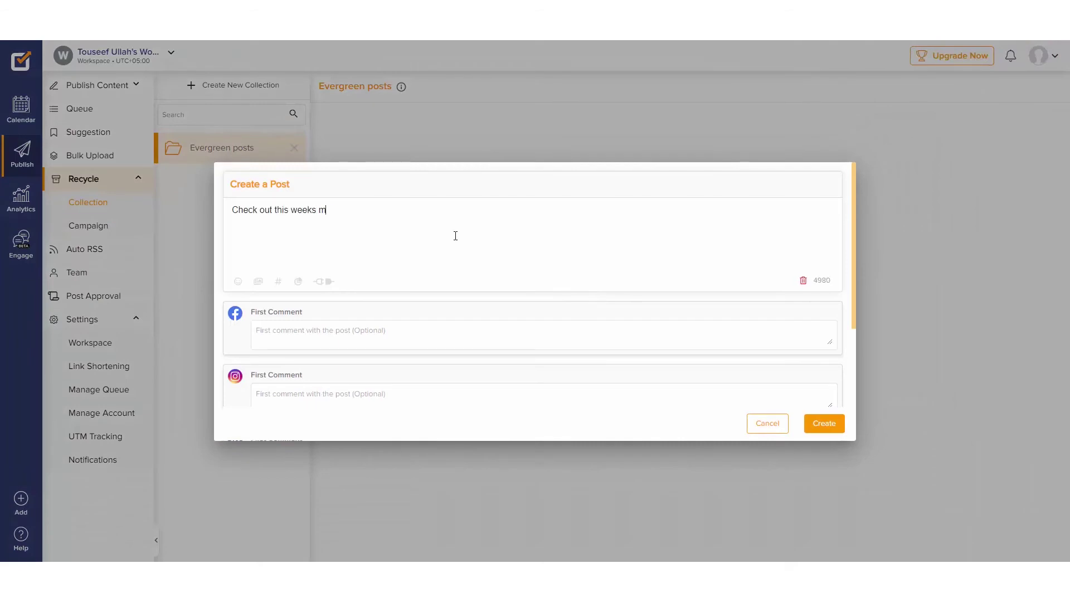
{"action": "type", "text": "otivational quote"}
{"action": "left_click", "coordinate": [256, 281]}
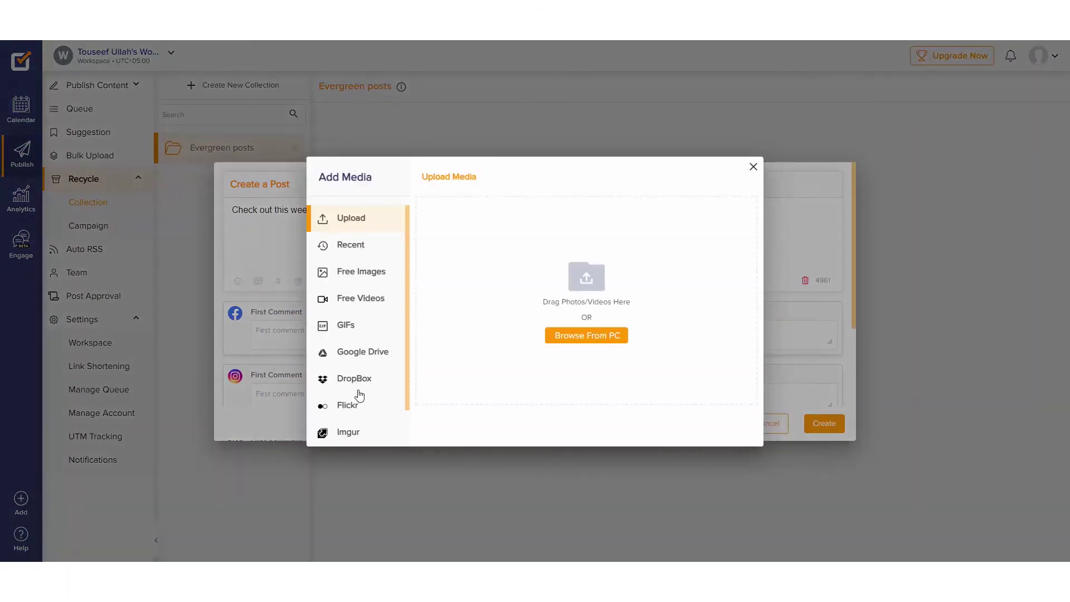
{"action": "left_click", "coordinate": [346, 326]}
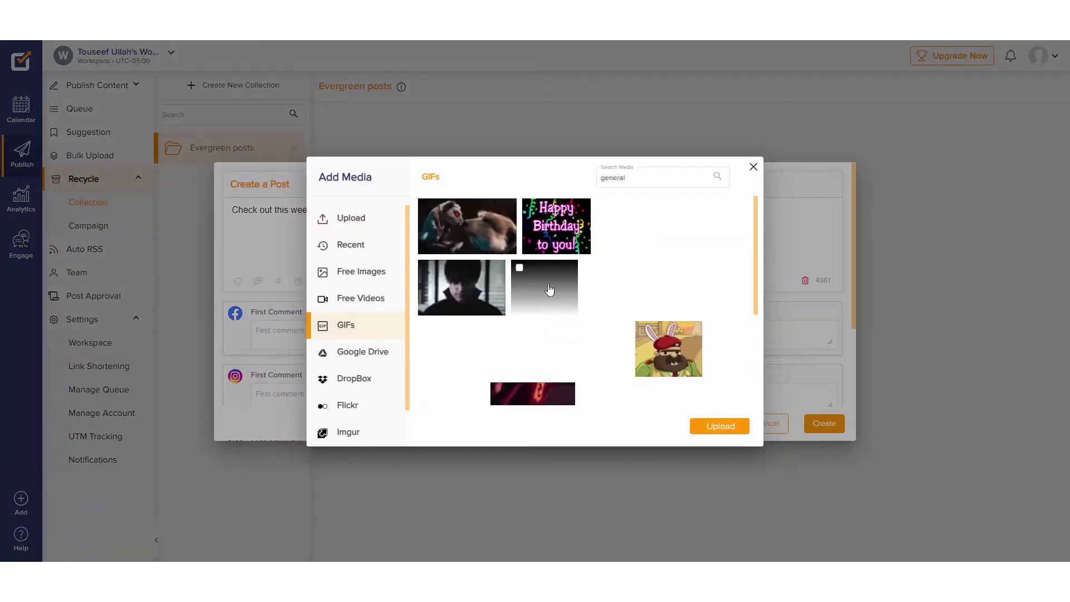
{"action": "left_click", "coordinate": [354, 219]}
{"action": "left_click", "coordinate": [361, 271]}
{"action": "scroll", "coordinate": [557, 312], "scroll_direction": "down", "scroll_amount": 3}
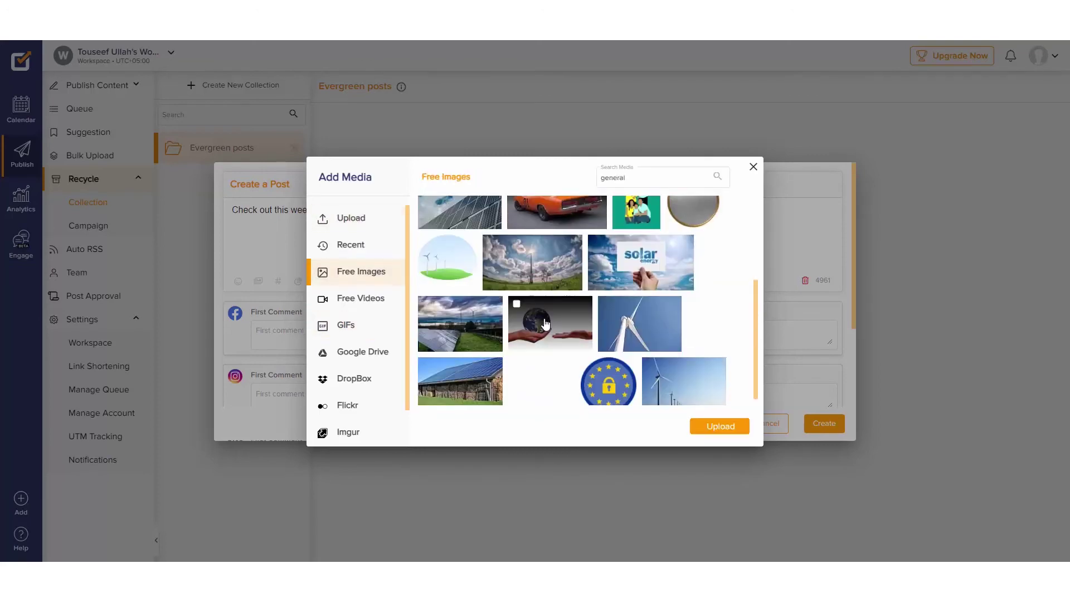
{"action": "left_click", "coordinate": [551, 321]}
{"action": "left_click", "coordinate": [718, 426]}
{"action": "left_click", "coordinate": [823, 429]}
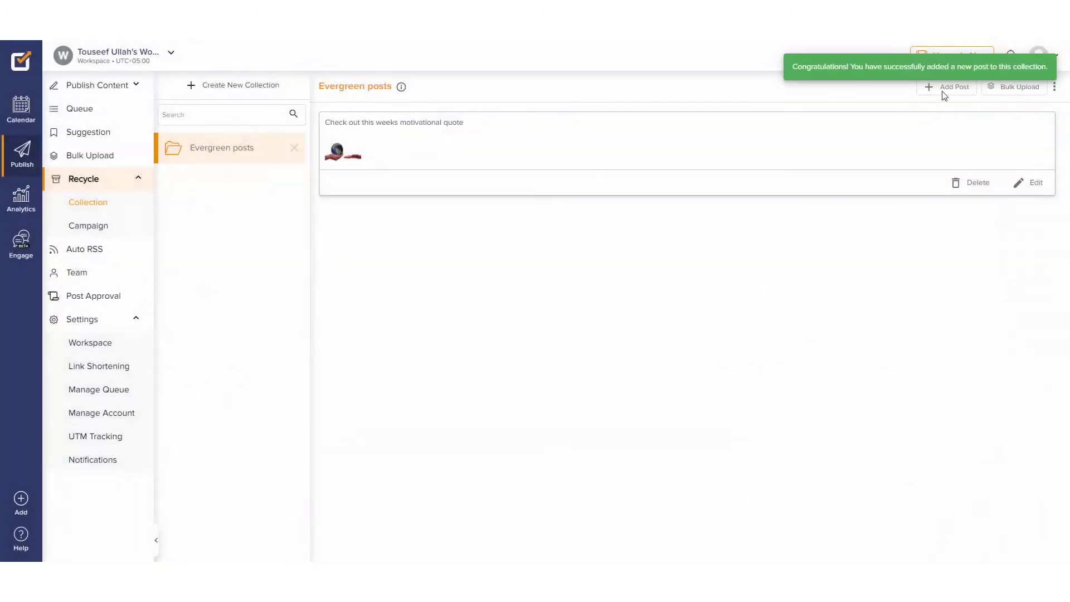
Step: Add the post 'This is a new post for my social media' with a stock image to Evergreen posts
{"action": "left_click", "coordinate": [947, 87]}
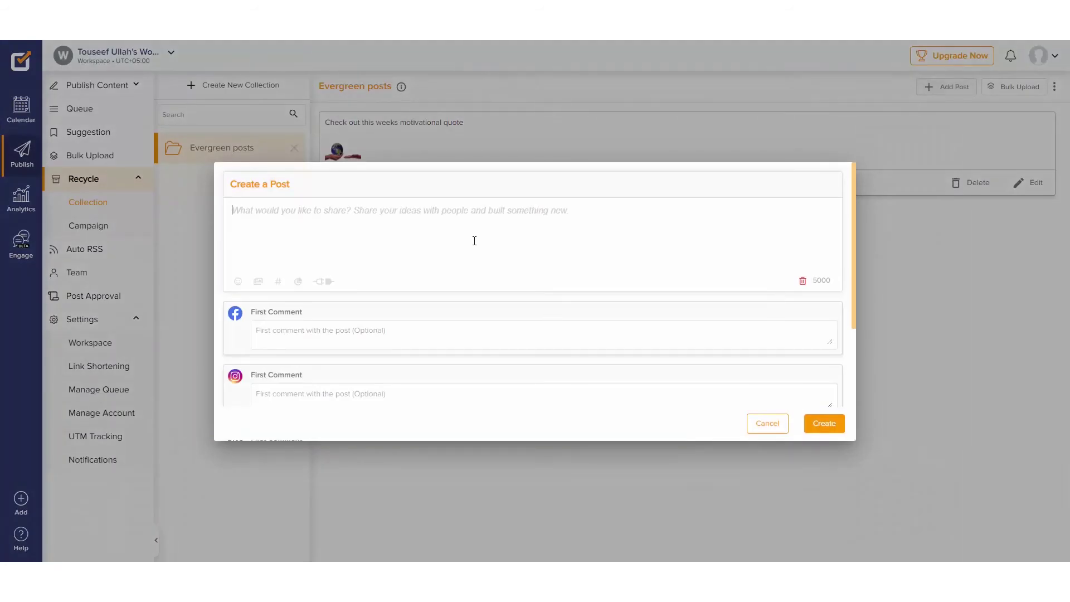
{"action": "type", "text": "This is a new post for my social media"}
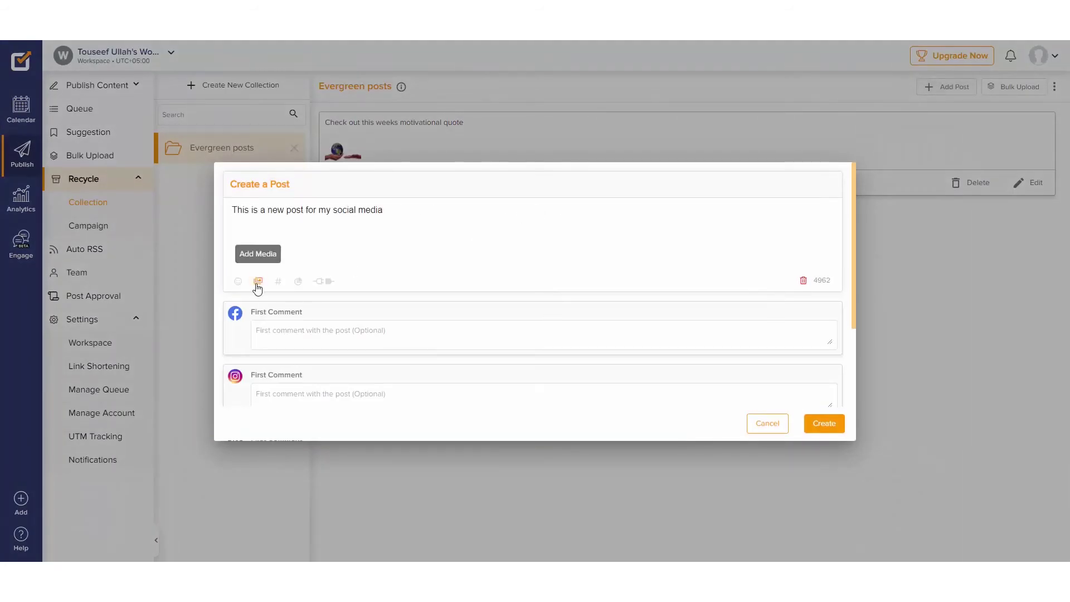
{"action": "left_click", "coordinate": [258, 280]}
{"action": "left_click", "coordinate": [372, 273]}
{"action": "double_click", "coordinate": [630, 179]}
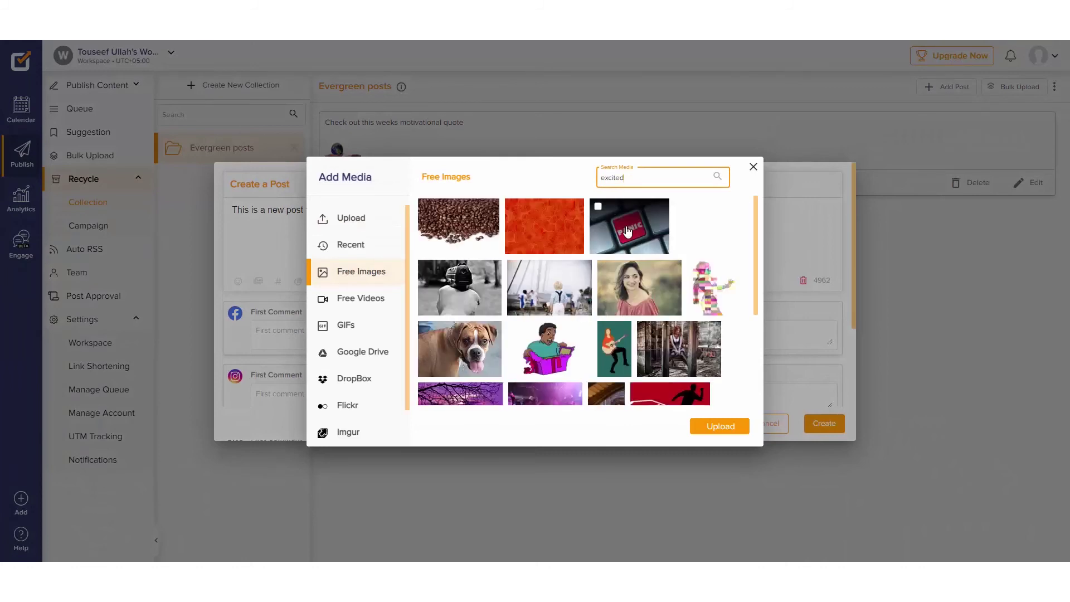
{"action": "scroll", "coordinate": [561, 287], "scroll_direction": "down", "scroll_amount": 2}
{"action": "left_click", "coordinate": [702, 429]}
{"action": "left_click", "coordinate": [819, 424]}
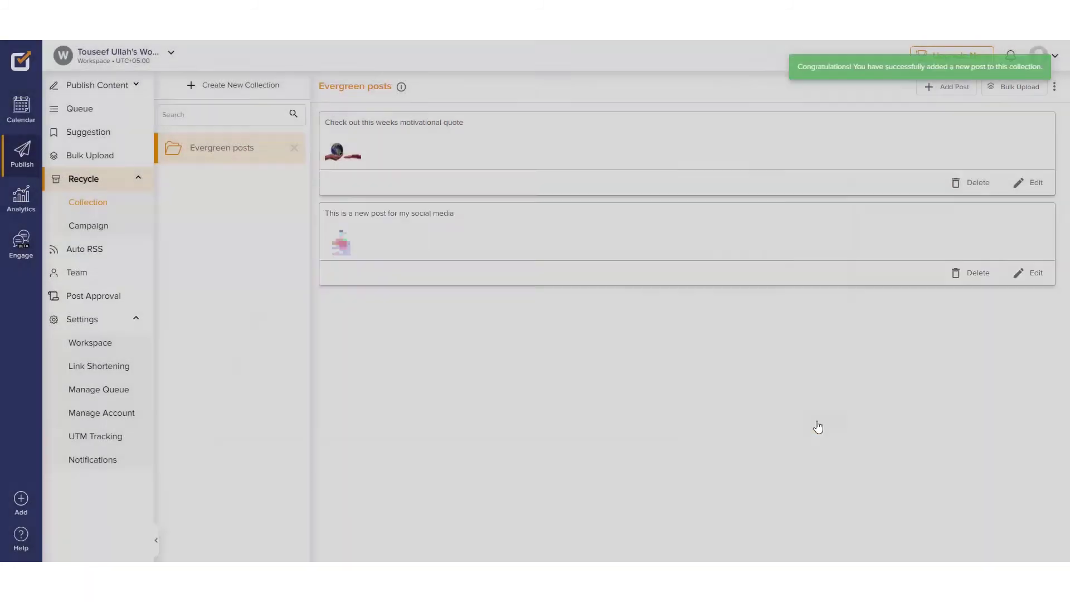
Step: Create the 'Motivations' recycle campaign using the Evergreen posts collection
{"action": "left_click", "coordinate": [114, 230]}
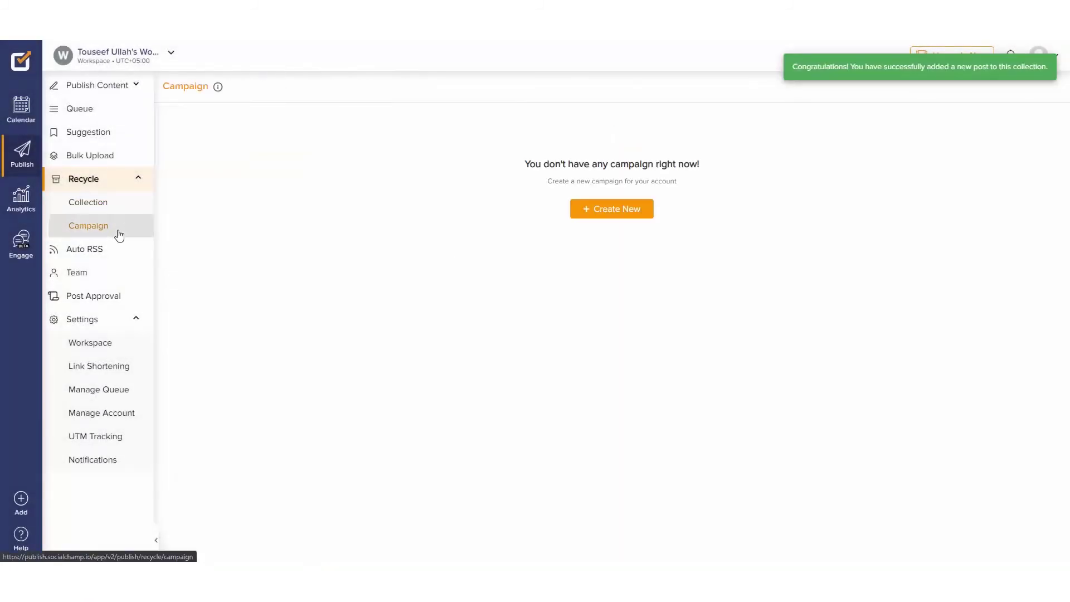
{"action": "left_click", "coordinate": [614, 207]}
{"action": "left_click", "coordinate": [373, 137]}
{"action": "type", "text": "Motivations"}
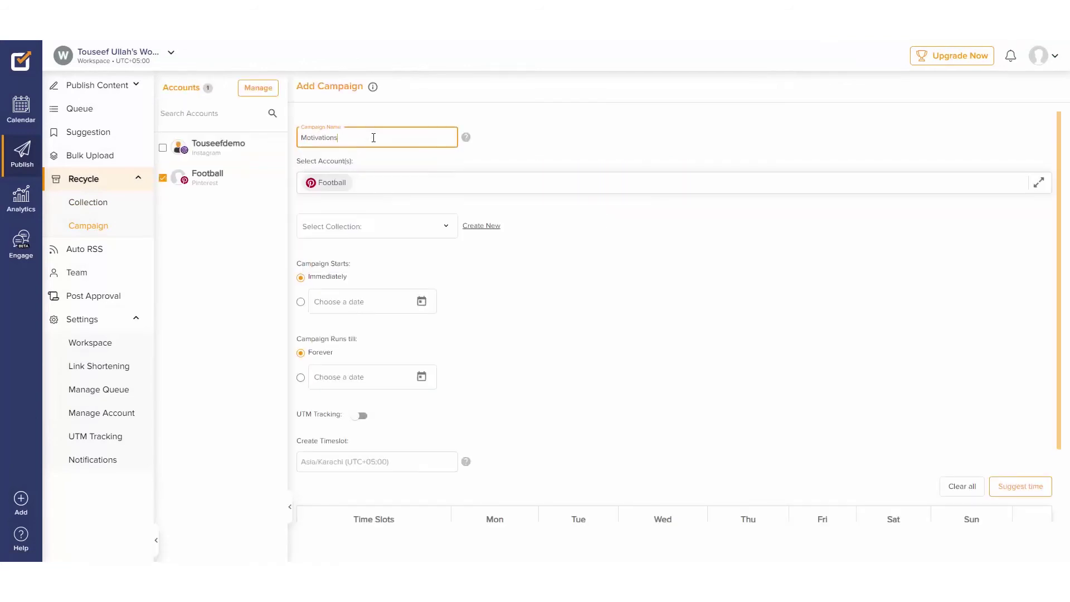
{"action": "left_click", "coordinate": [368, 226]}
{"action": "left_click", "coordinate": [327, 230]}
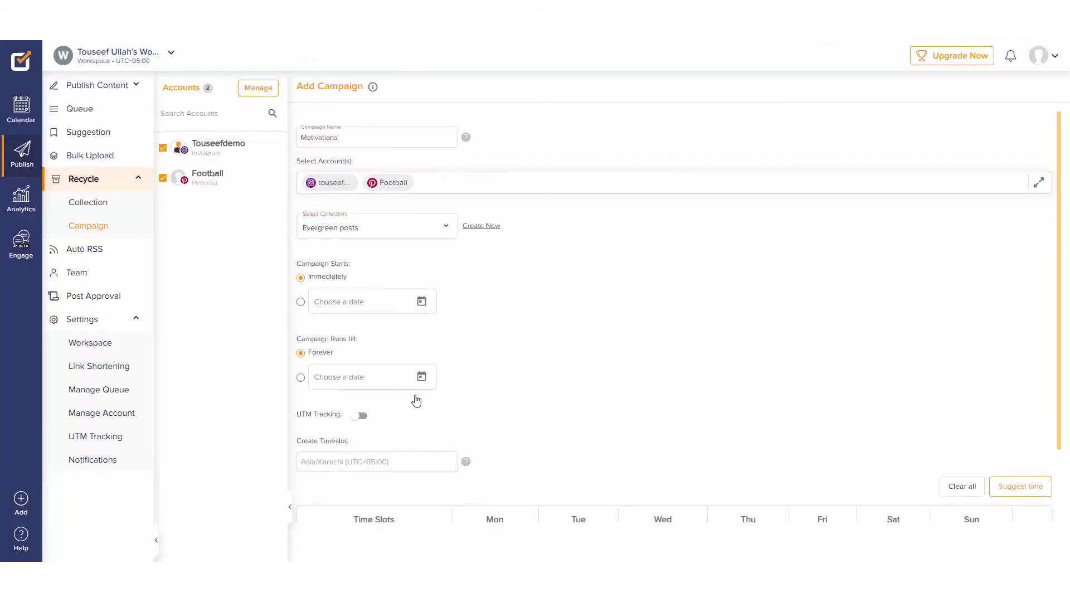
{"action": "scroll", "coordinate": [415, 400], "scroll_direction": "down", "scroll_amount": 10}
{"action": "left_click", "coordinate": [1000, 511]}
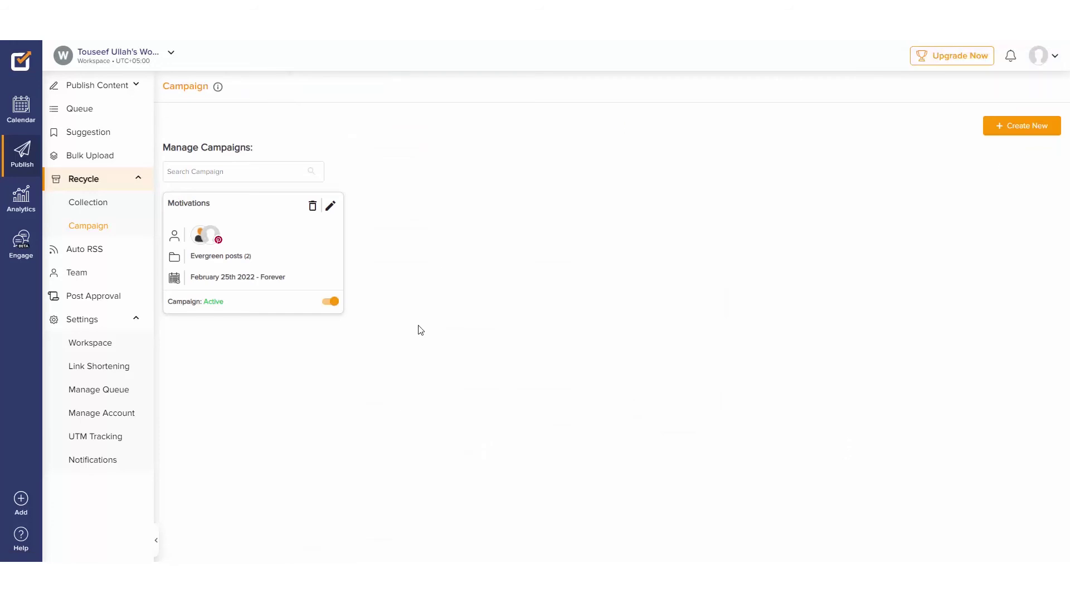
Step: Download the bulk upload CSV template and paste image URLs into column G
{"action": "left_click", "coordinate": [74, 158]}
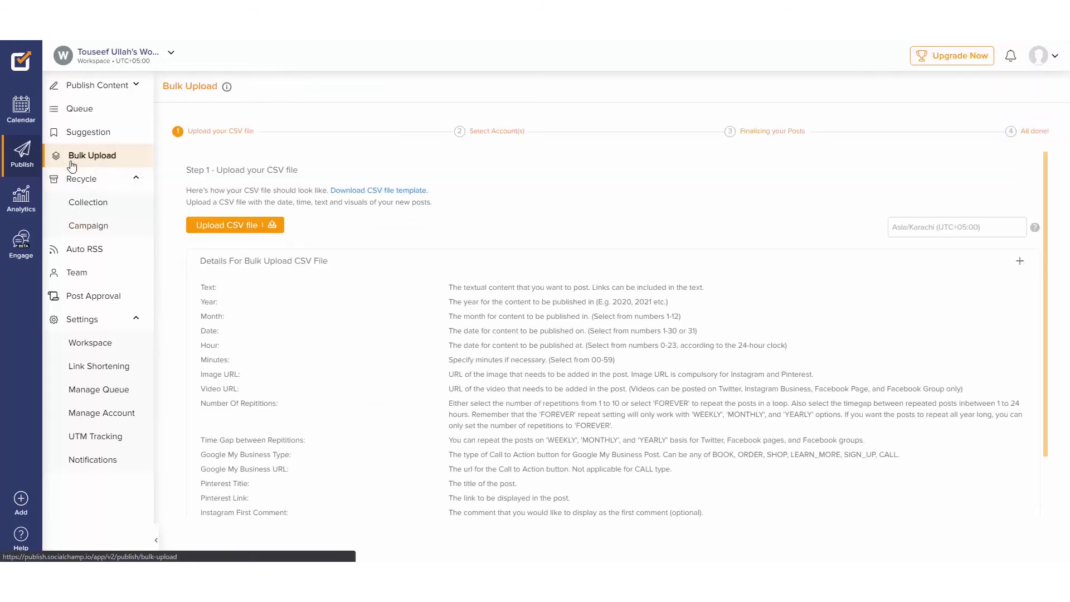
{"action": "left_click", "coordinate": [316, 262]}
{"action": "left_click", "coordinate": [401, 191]}
{"action": "left_click", "coordinate": [62, 546]}
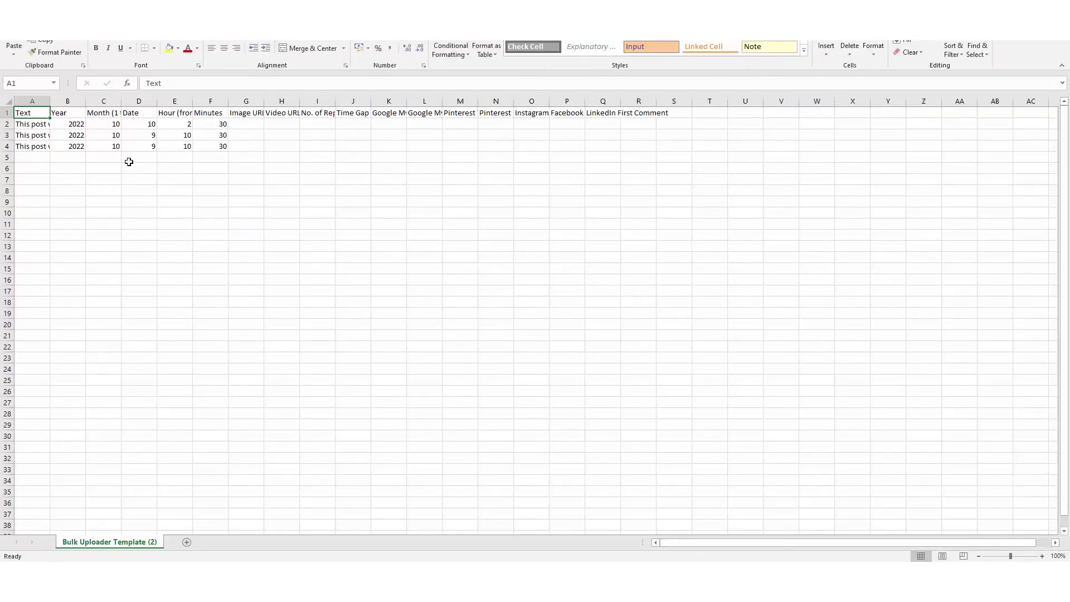
{"action": "left_click", "coordinate": [248, 124]}
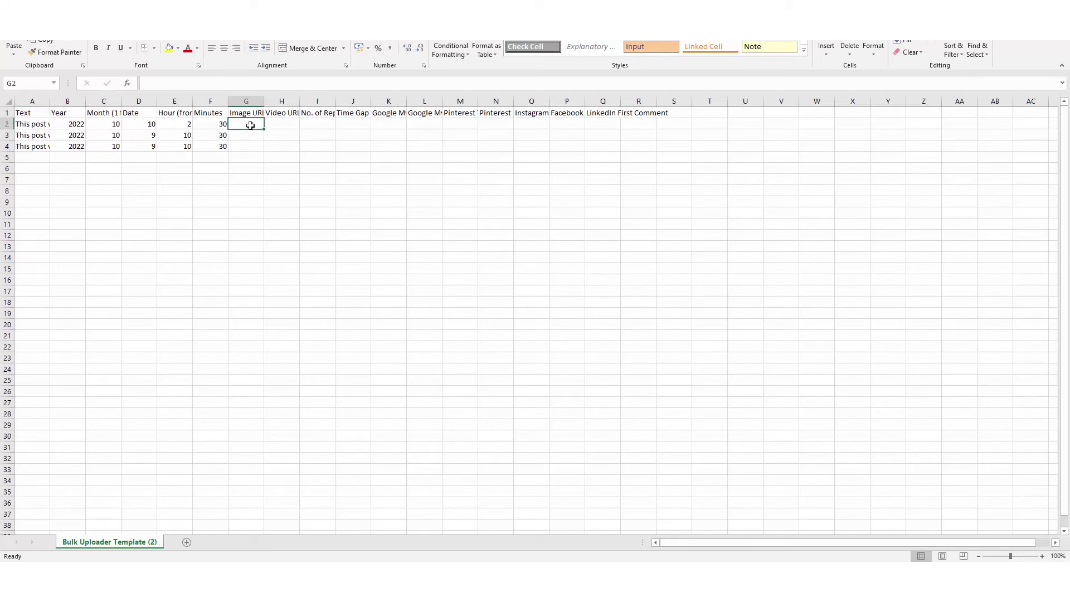
{"action": "key", "text": "ctrl+v"}
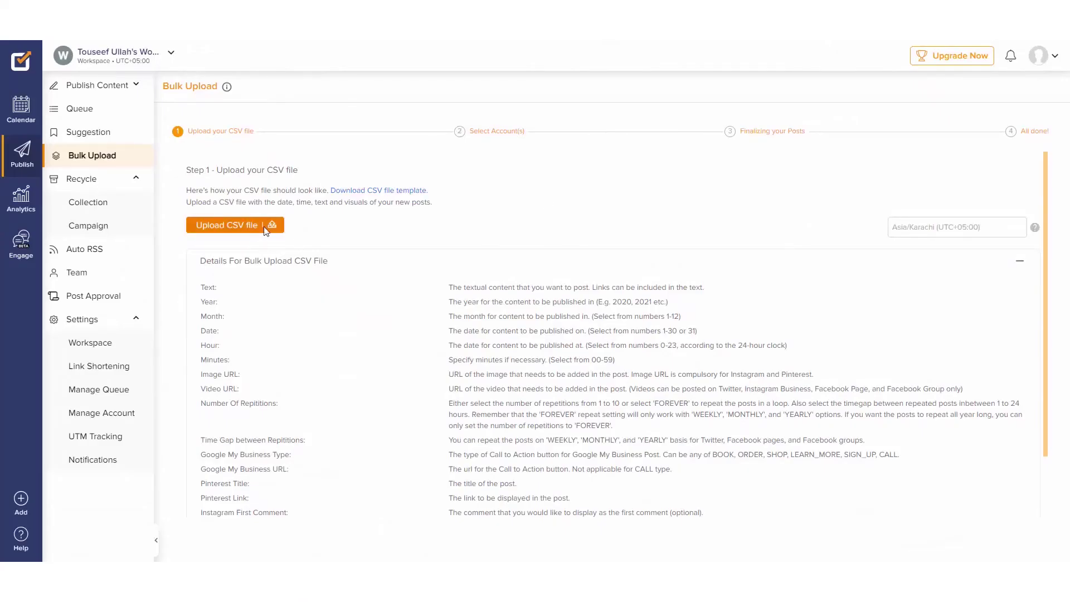
Step: Upload the filled-in CSV and bulk schedule its three posts
{"action": "left_click", "coordinate": [234, 225]}
{"action": "left_click", "coordinate": [444, 258]}
{"action": "left_click", "coordinate": [1019, 549]}
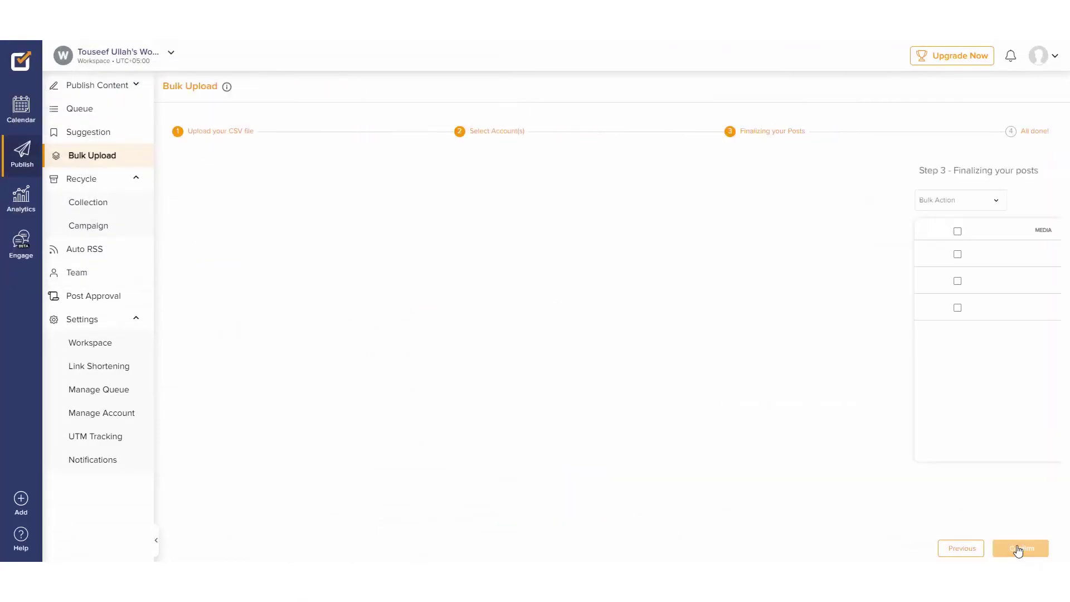
{"action": "left_click", "coordinate": [236, 209]}
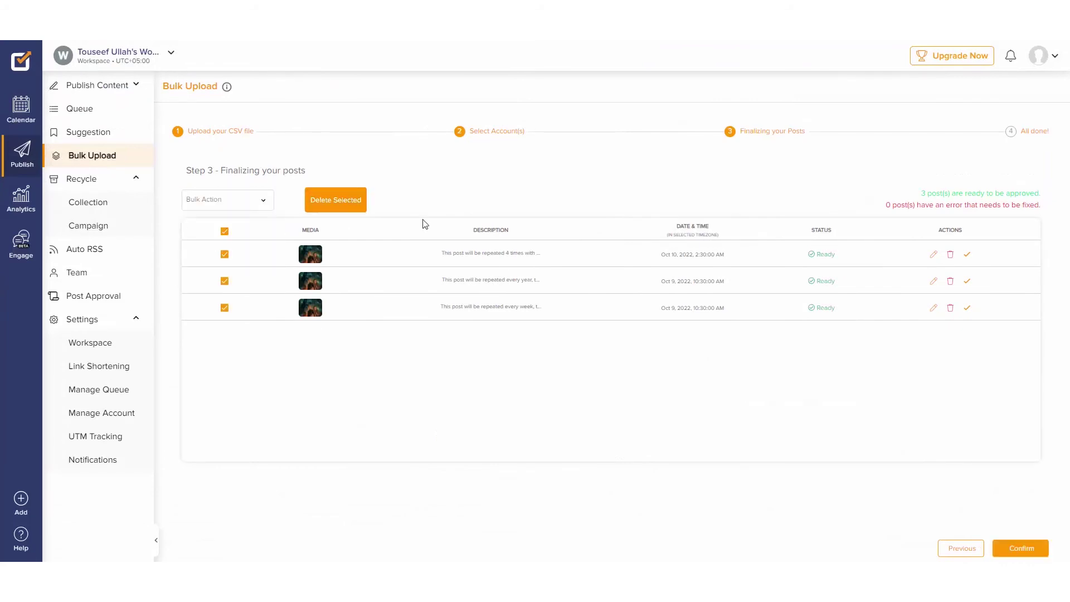
{"action": "left_click", "coordinate": [1021, 548]}
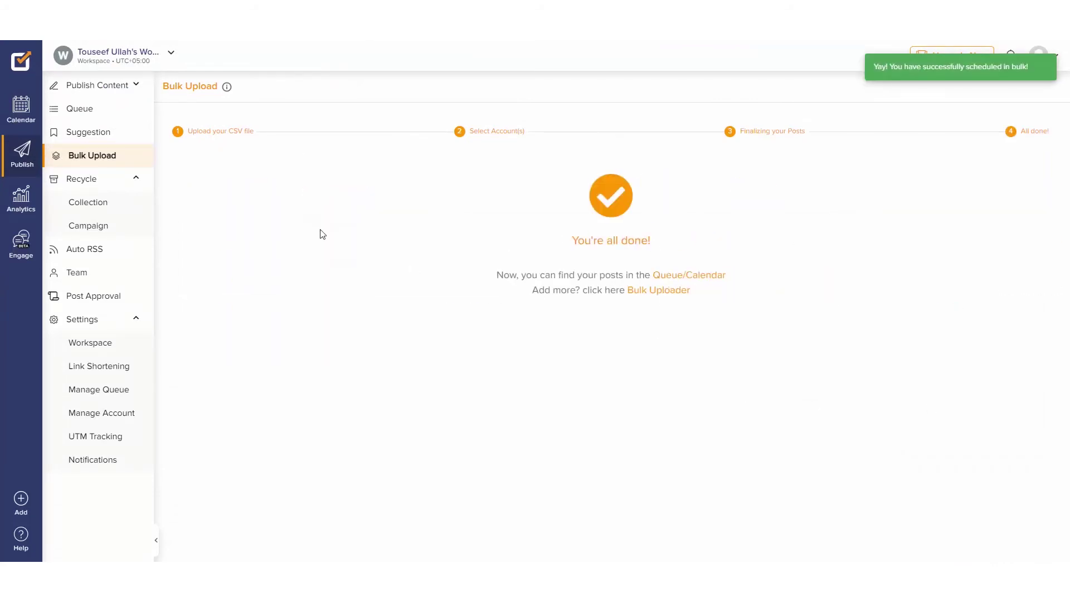
Step: Start a post from Mashable's Tumblr story reading 'Tumblr lets you subscribe to avoid ads!'
{"action": "left_click", "coordinate": [90, 134]}
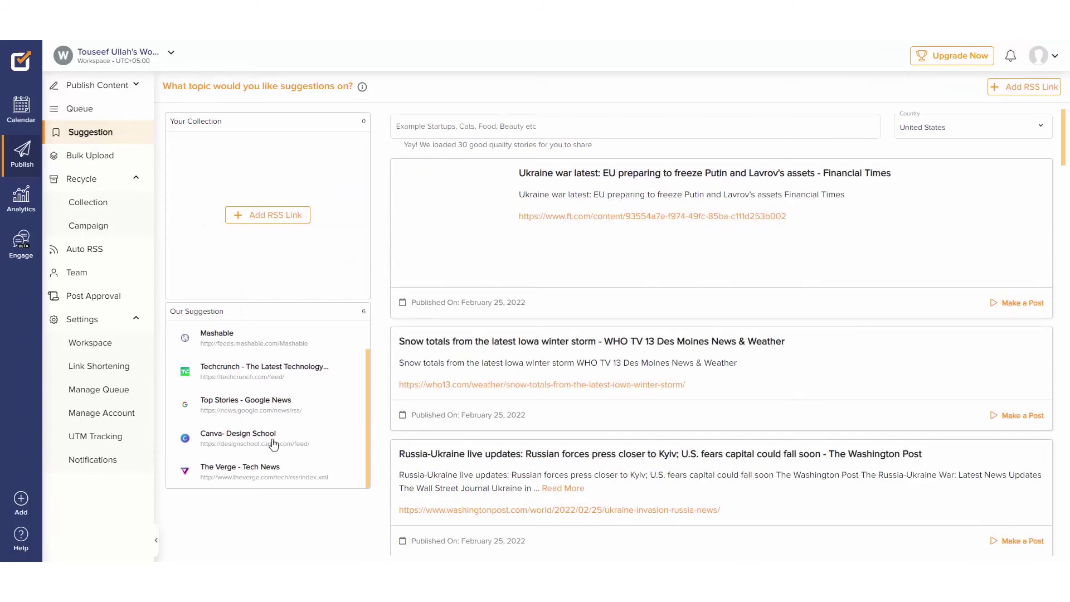
{"action": "scroll", "coordinate": [273, 444], "scroll_direction": "up", "scroll_amount": 1}
{"action": "scroll", "coordinate": [402, 302], "scroll_direction": "down", "scroll_amount": 5}
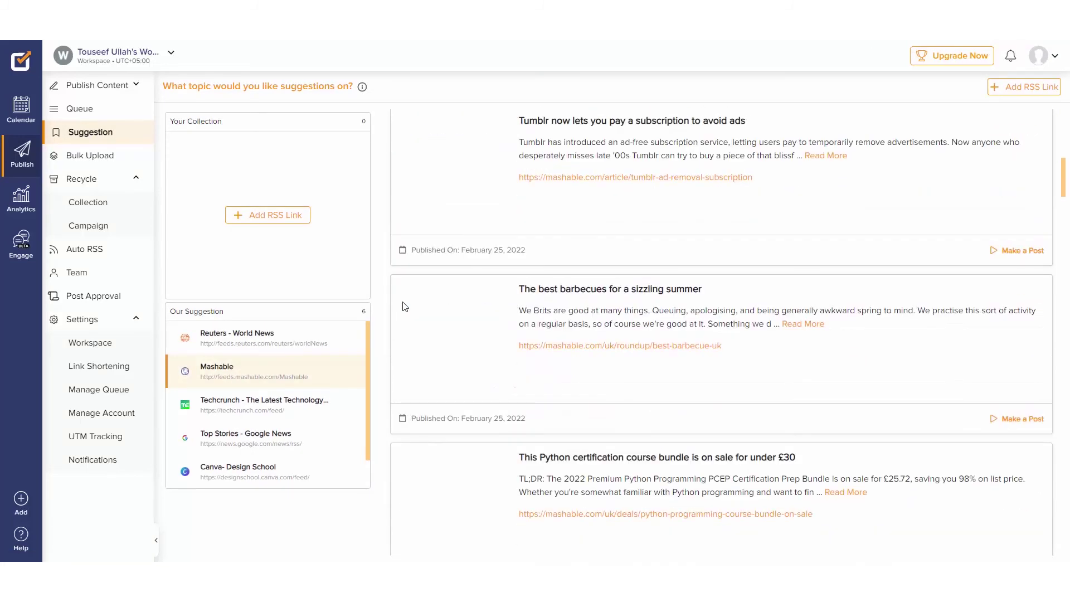
{"action": "scroll", "coordinate": [405, 306], "scroll_direction": "up", "scroll_amount": 1}
{"action": "left_click", "coordinate": [1010, 309]}
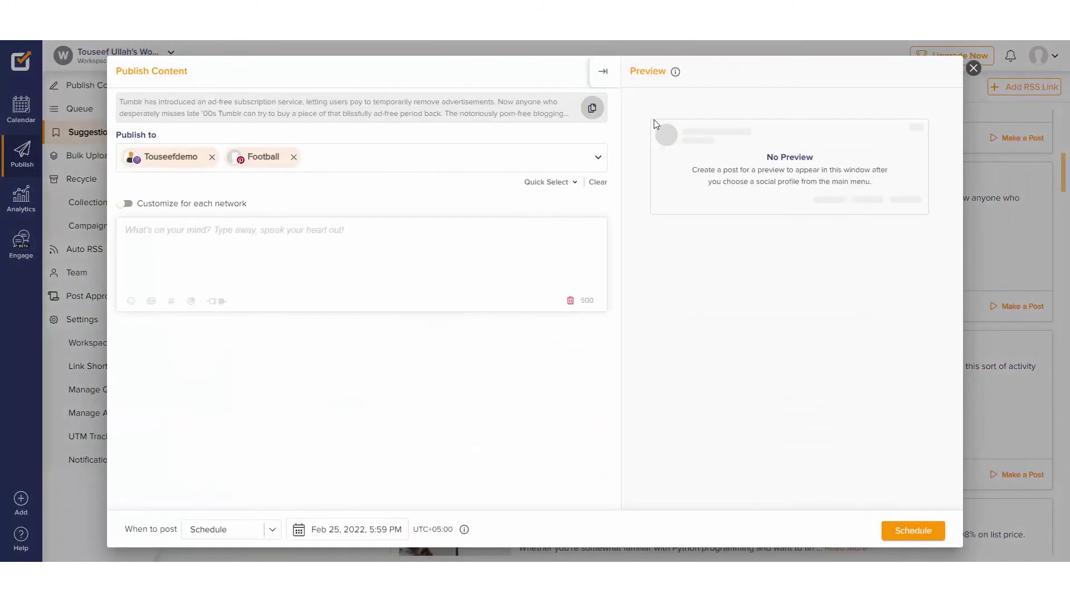
{"action": "type", "text": "Tumblr lets you sub"}
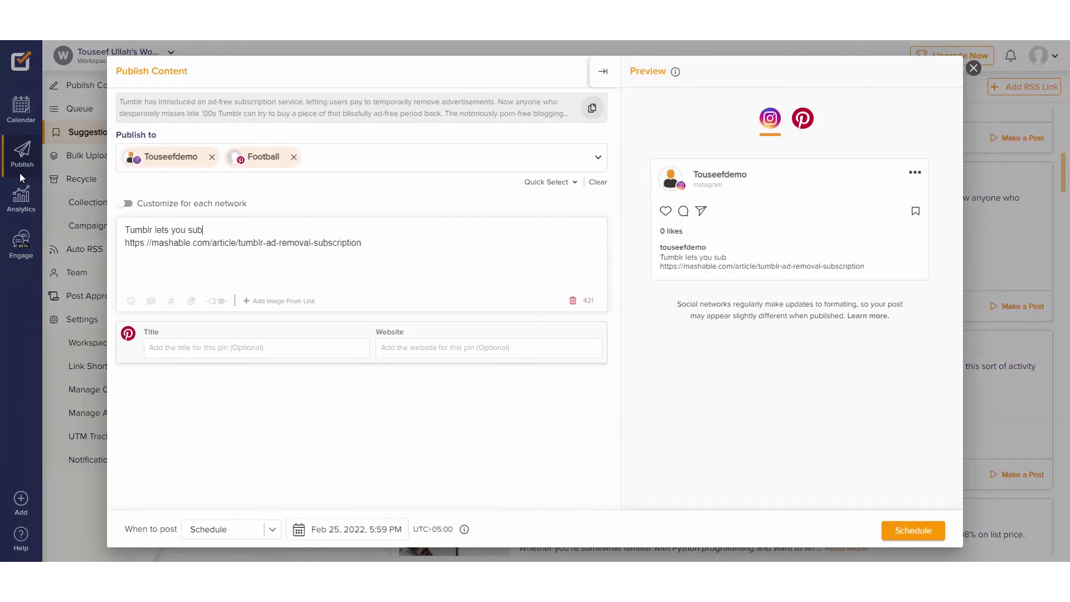
{"action": "type", "text": "scribe to avoid ads!"}
{"action": "left_click", "coordinate": [400, 255]}
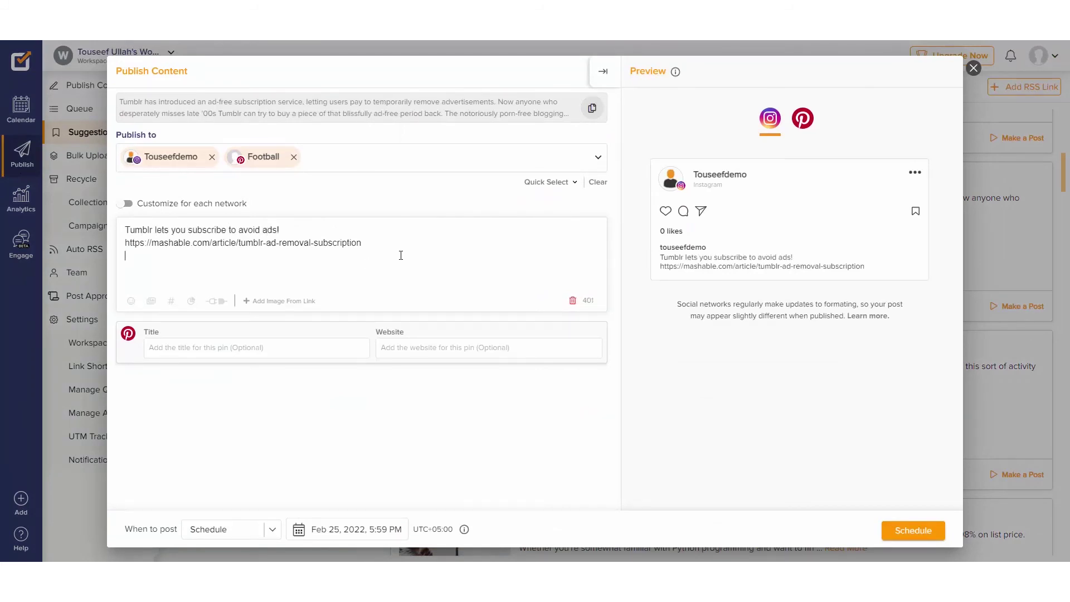
Step: Attach the red lightbulb free image and schedule the post to both accounts
{"action": "left_click", "coordinate": [150, 301]}
{"action": "left_click", "coordinate": [351, 271]}
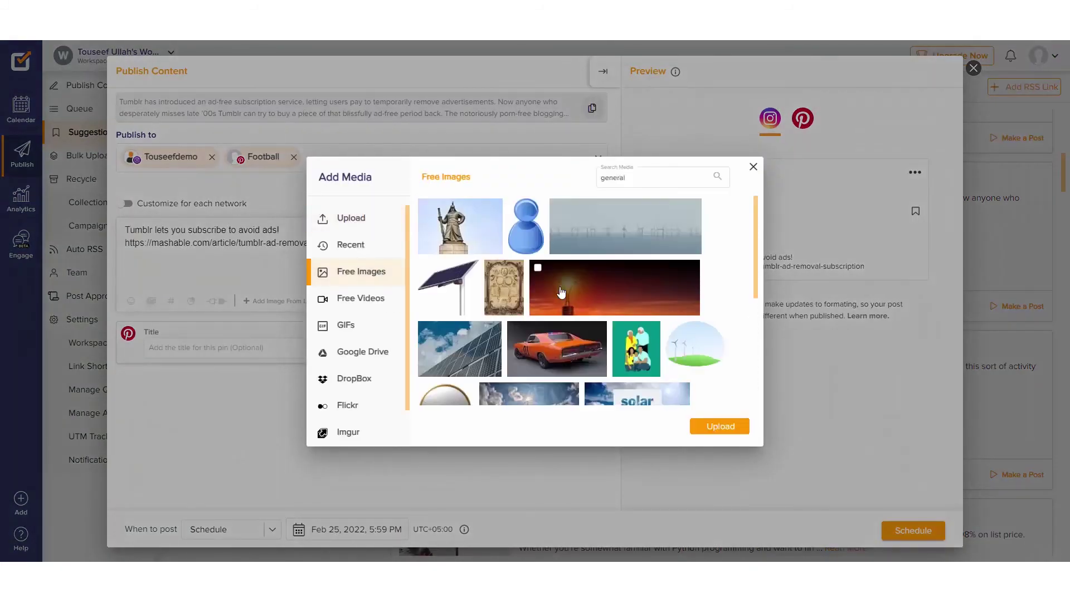
{"action": "left_click", "coordinate": [719, 429]}
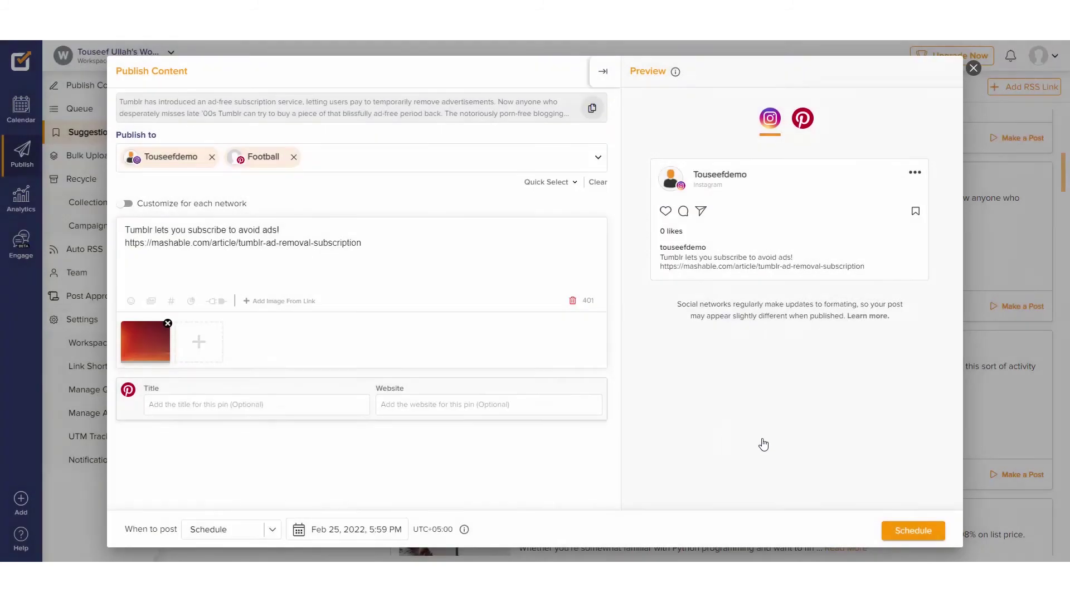
{"action": "left_click", "coordinate": [912, 530]}
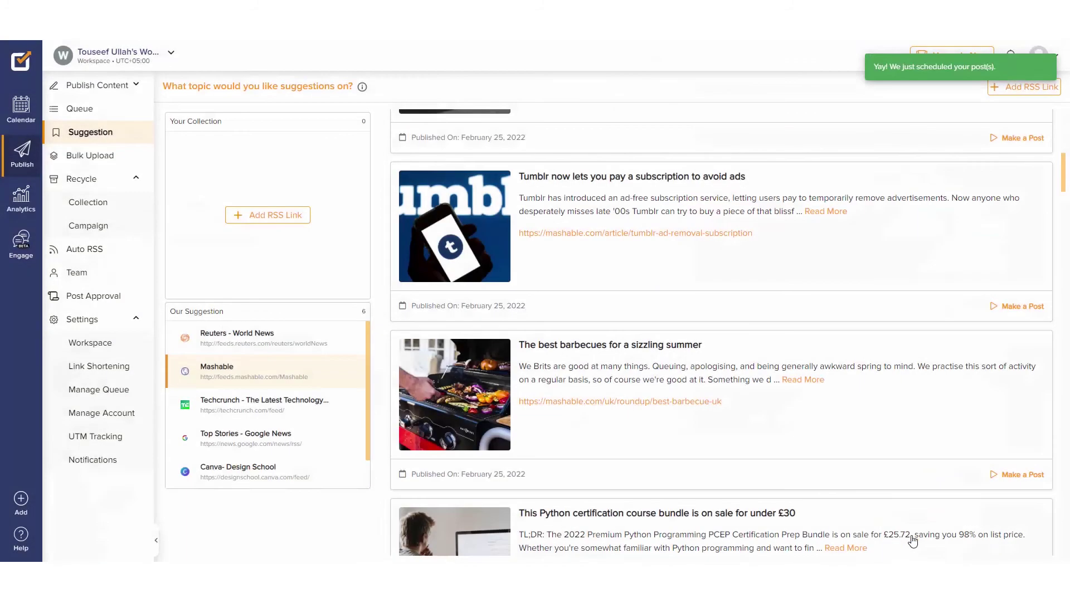
Step: Show the last 30 days of analytics (Jan 27 – Feb 25, 2022) with Profile Views charted
{"action": "left_click", "coordinate": [9, 202]}
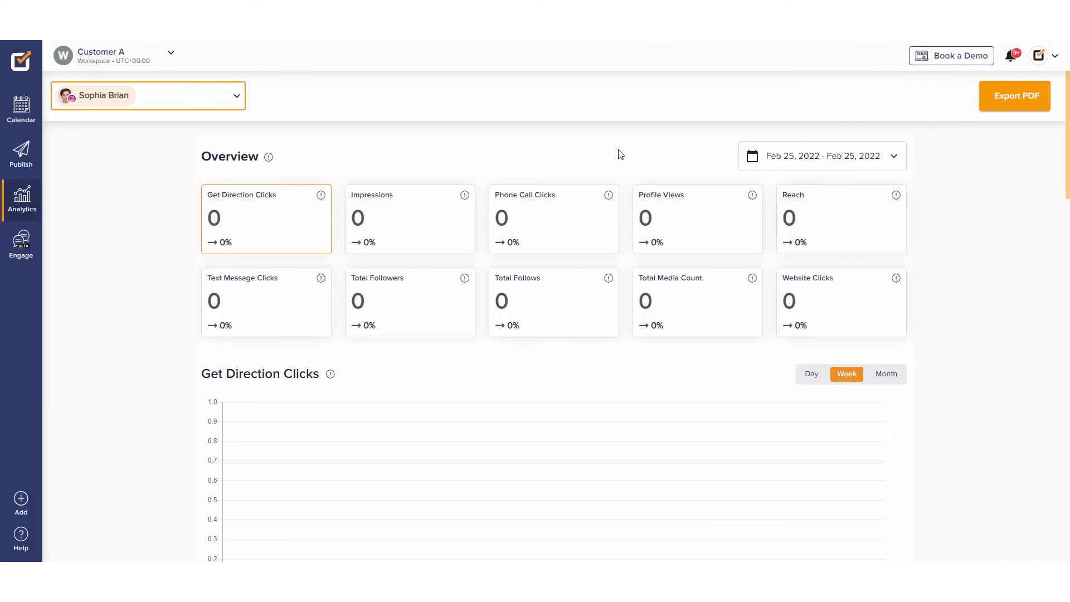
{"action": "left_click", "coordinate": [816, 161]}
{"action": "left_click", "coordinate": [587, 254]}
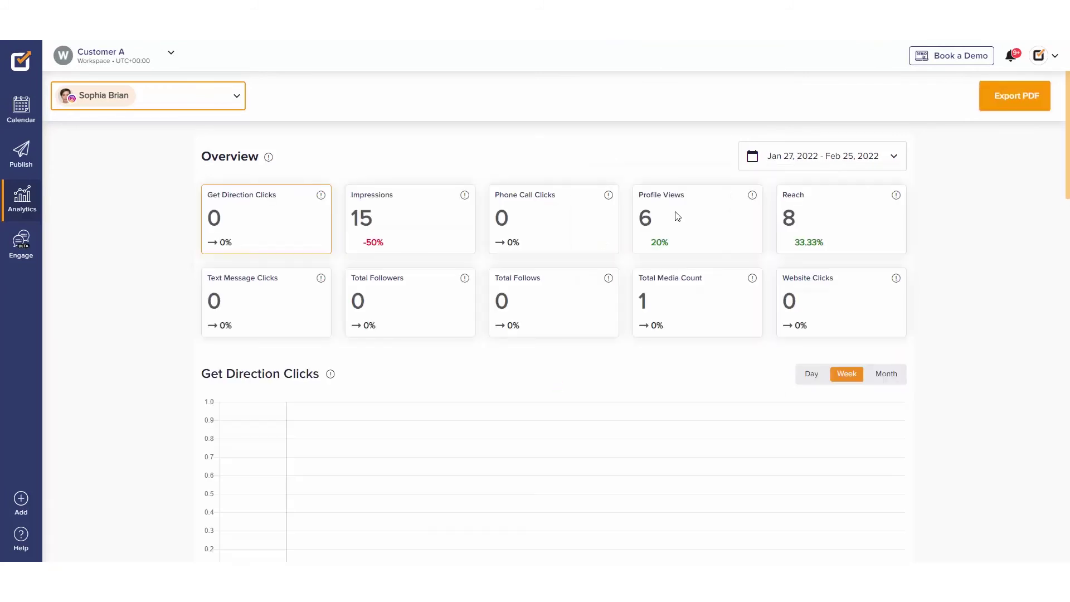
{"action": "left_click", "coordinate": [707, 234]}
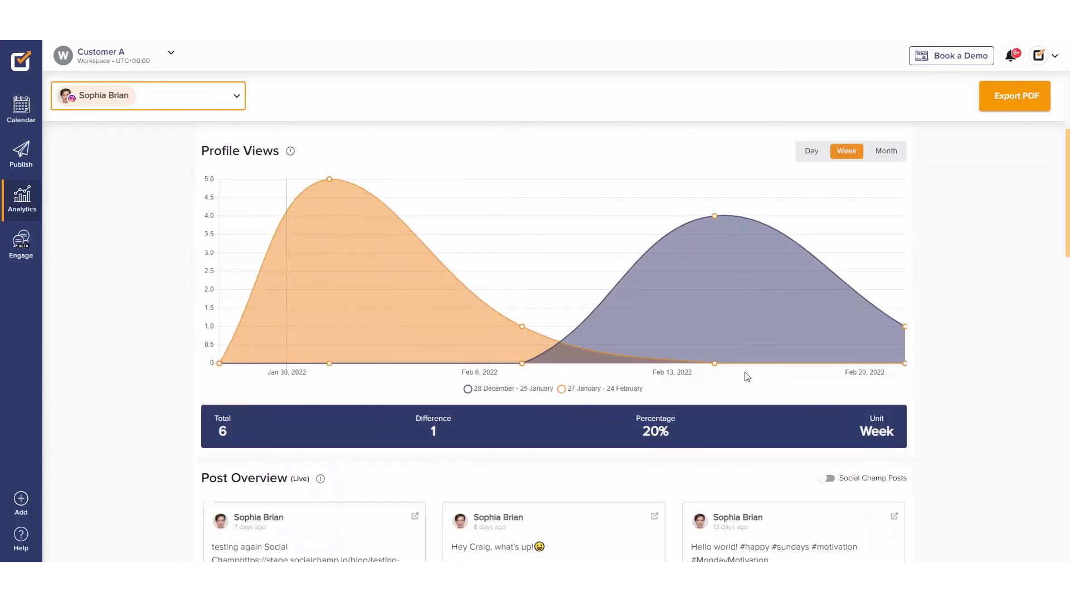
{"action": "scroll", "coordinate": [774, 399], "scroll_direction": "down", "scroll_amount": 4}
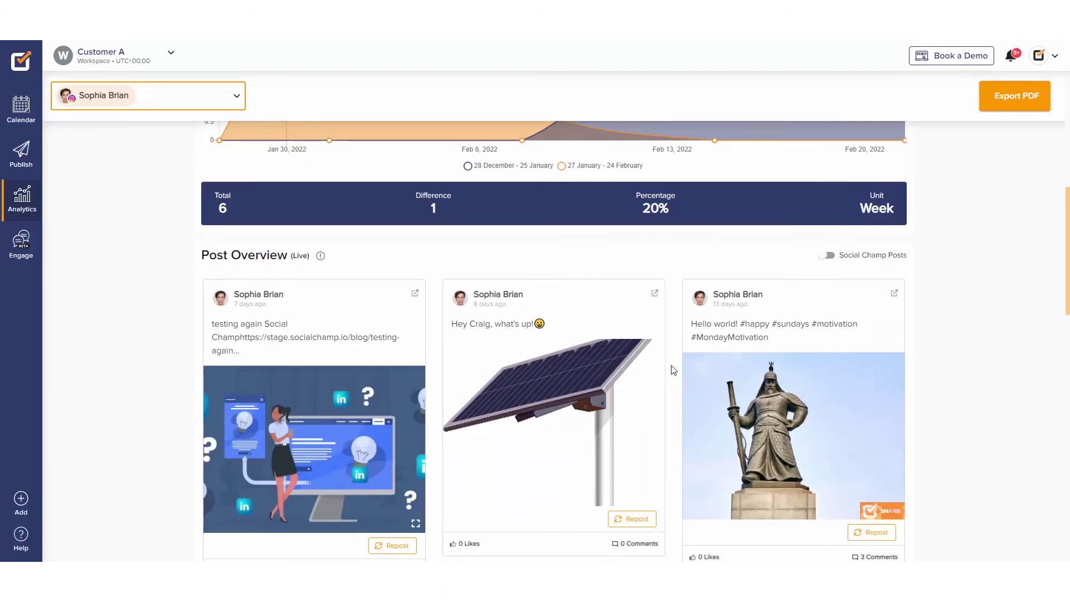
{"action": "scroll", "coordinate": [803, 306], "scroll_direction": "up", "scroll_amount": 8}
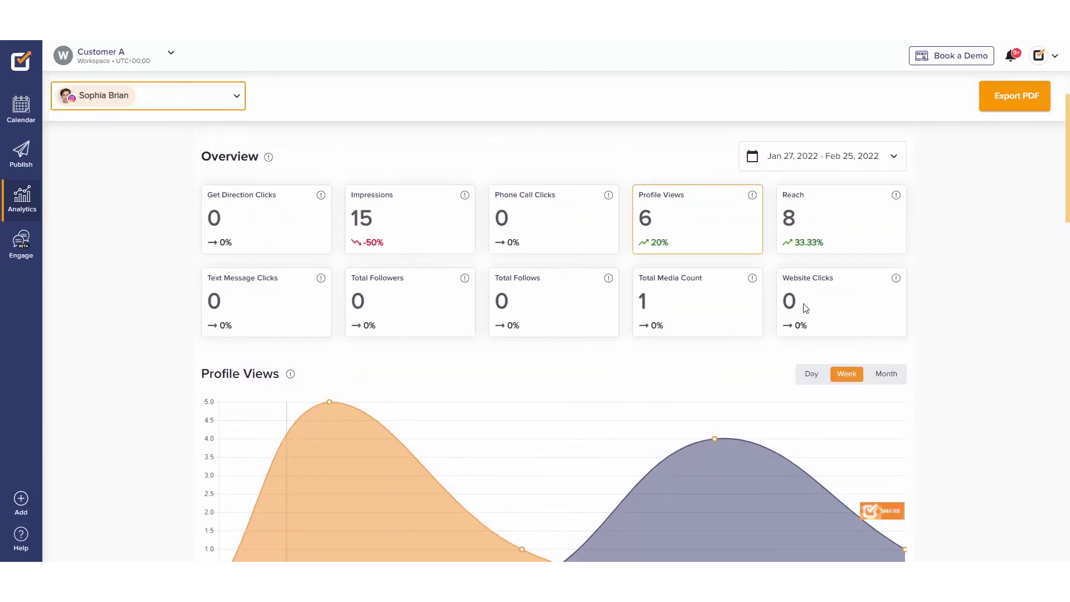
Step: Prepare a PDF export with an uploaded logo image and the title 'Report'
{"action": "left_click", "coordinate": [1022, 103]}
{"action": "left_click", "coordinate": [349, 304]}
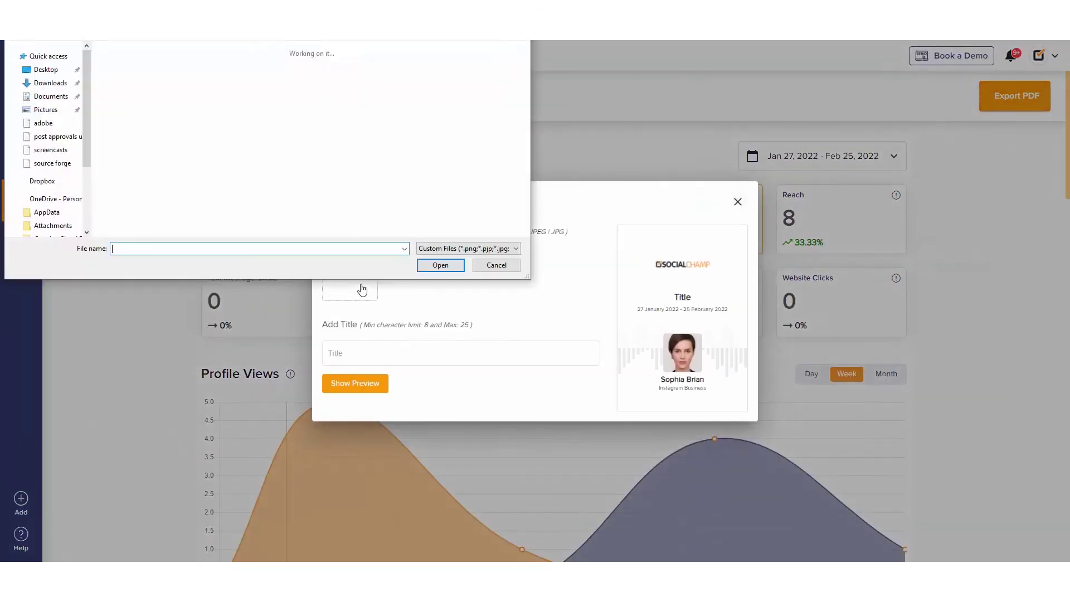
{"action": "left_click", "coordinate": [41, 153]}
{"action": "double_click", "coordinate": [133, 179]}
{"action": "left_click", "coordinate": [462, 355]}
{"action": "type", "text": "Report"}
{"action": "left_click", "coordinate": [532, 311]}
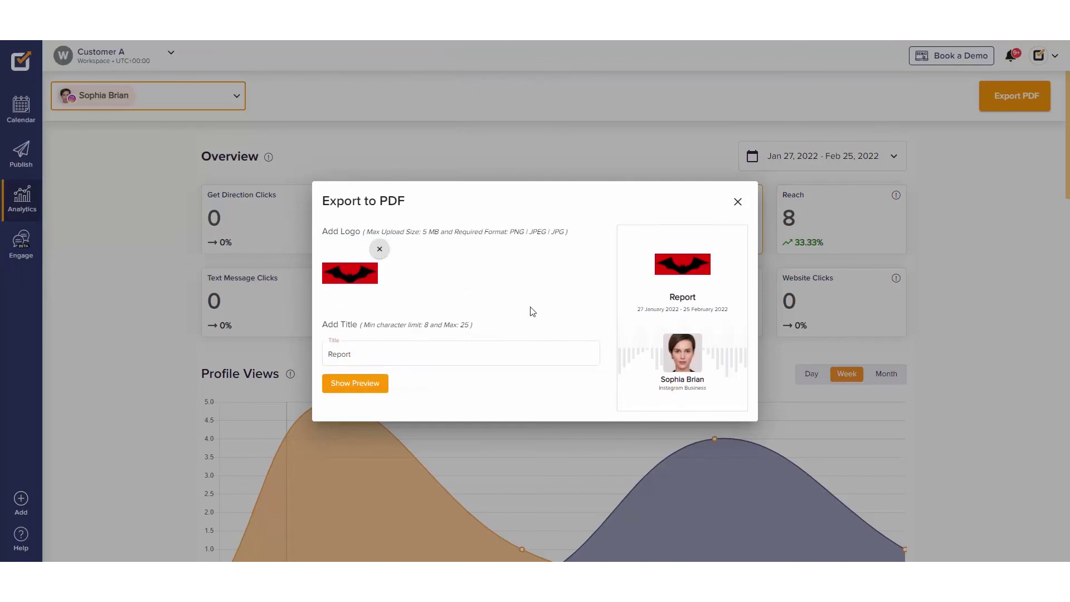
Step: In the Engage inbox, open a Facebook contact's direct-message thread and start a reply asking if further help is needed
{"action": "left_click", "coordinate": [738, 202]}
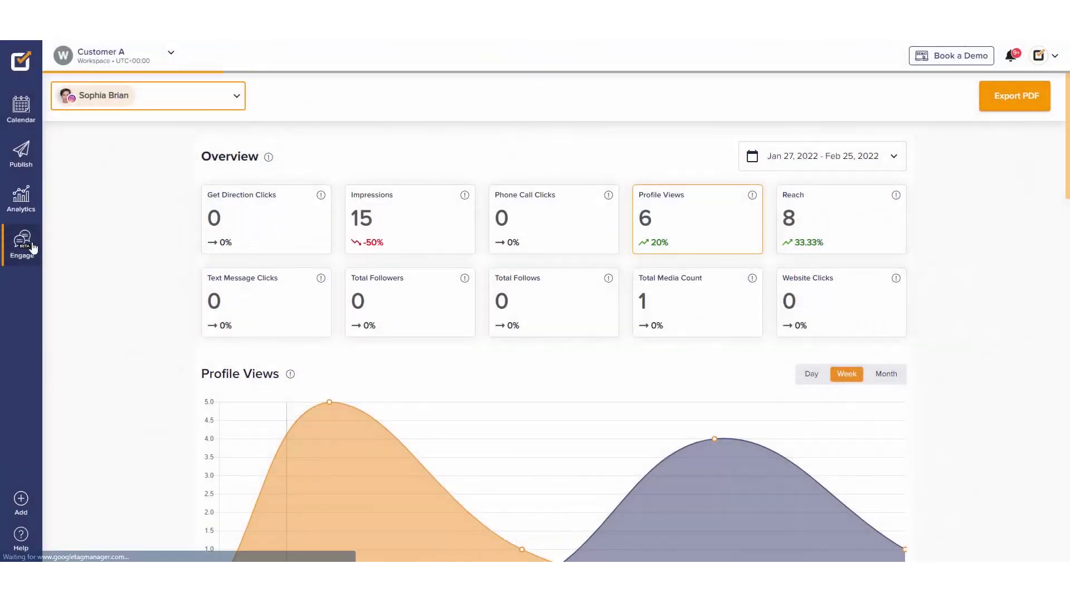
{"action": "left_click", "coordinate": [29, 246]}
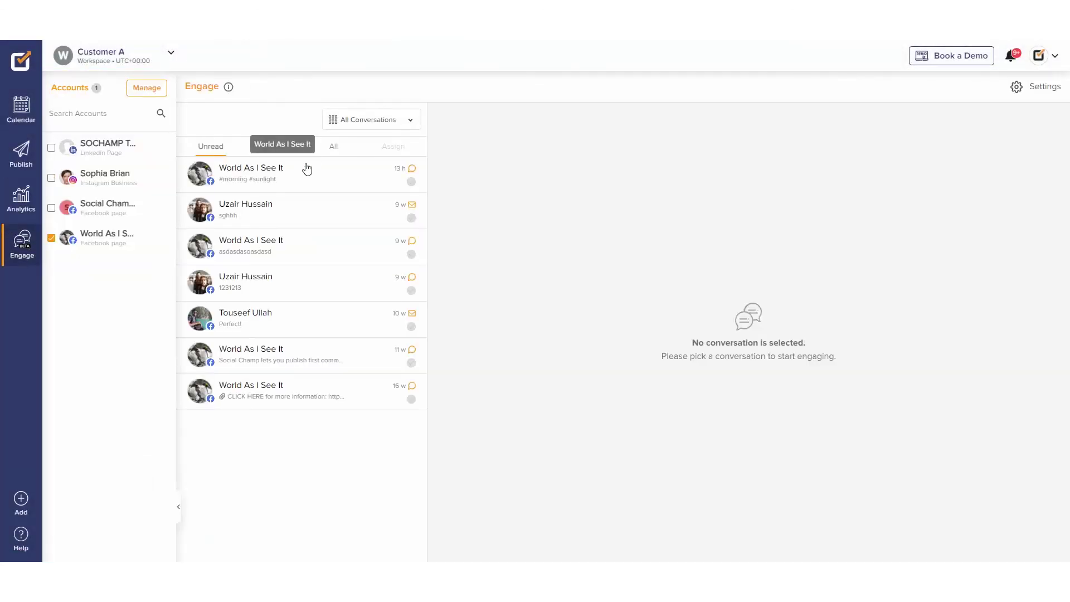
{"action": "left_click", "coordinate": [272, 323]}
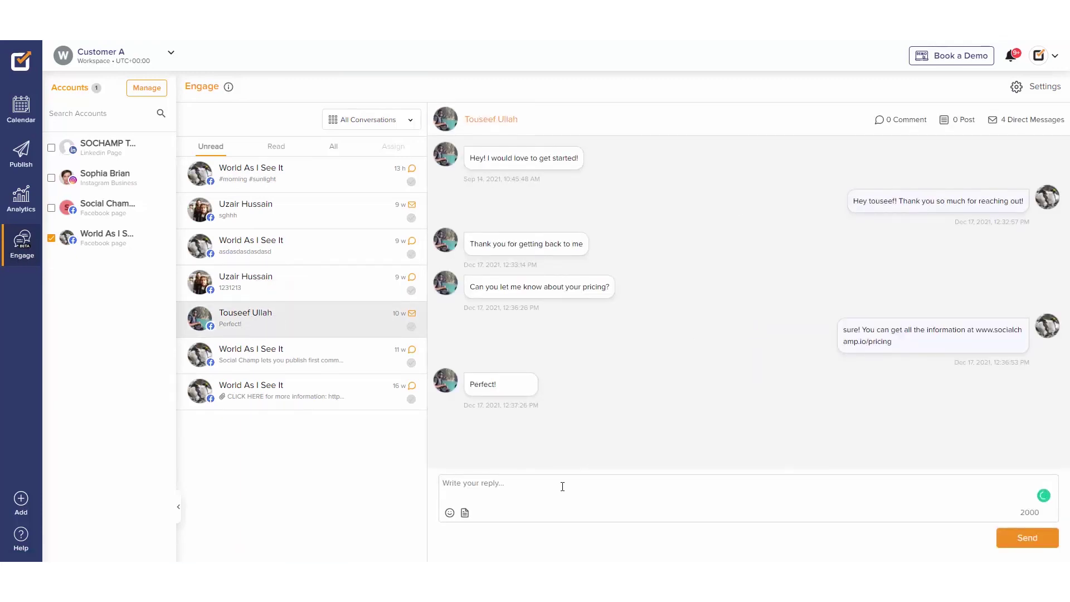
{"action": "type", "text": "Do you need any furthe"}
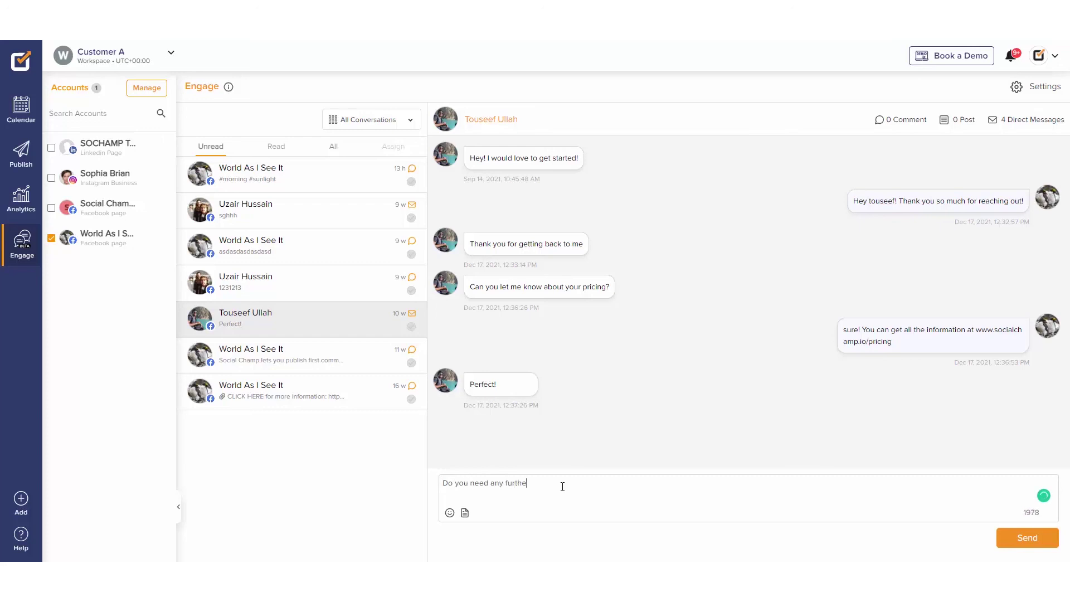